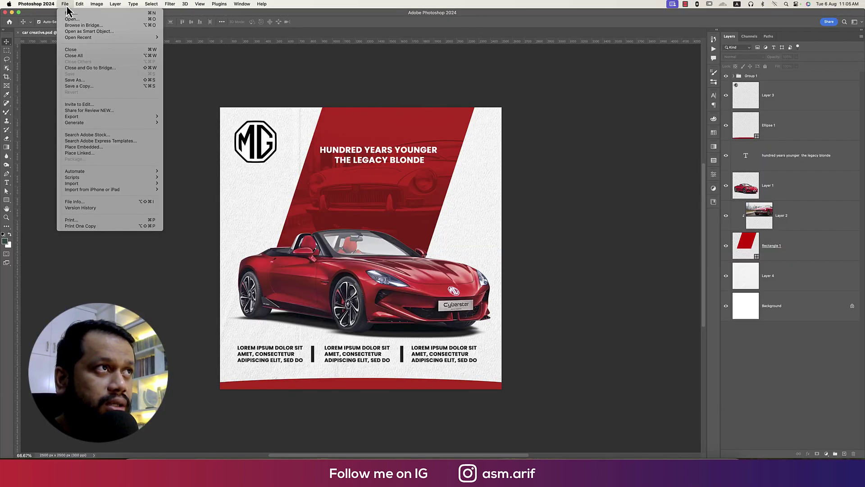
- Create a new 2500 × 2500 px, 300 ppi document named 'car'
{"action": "left_click", "coordinate": [71, 13]}
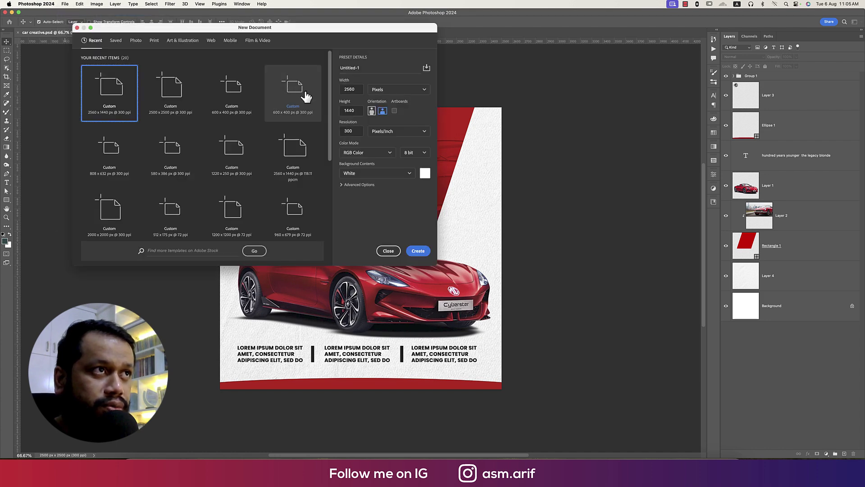
{"action": "left_click_drag", "start_coordinate": [253, 32], "coordinate": [364, 55]}
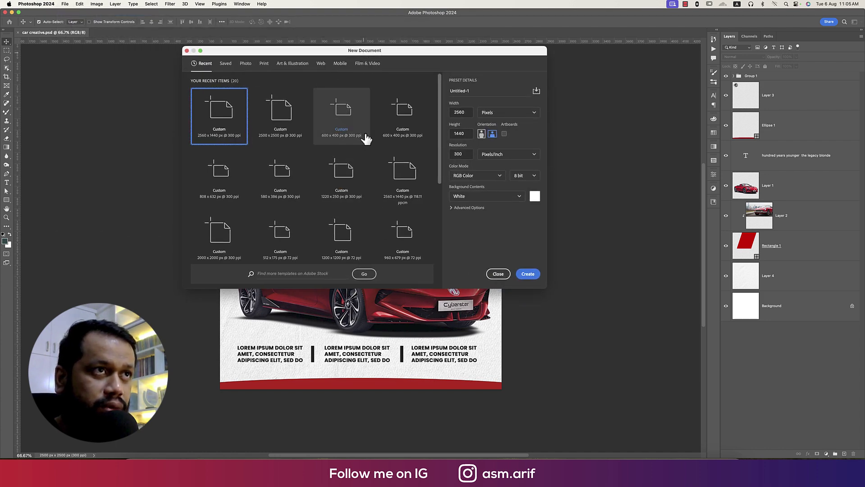
{"action": "left_click", "coordinate": [281, 127]}
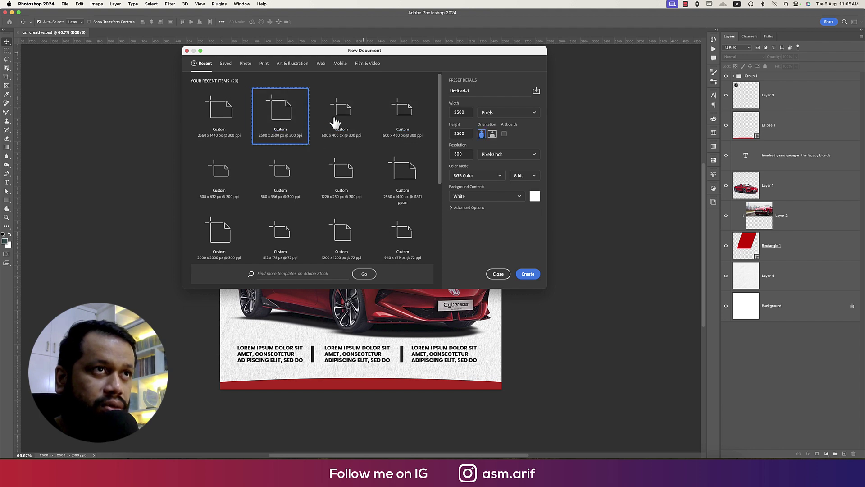
{"action": "left_click_drag", "start_coordinate": [465, 112], "coordinate": [428, 89]}
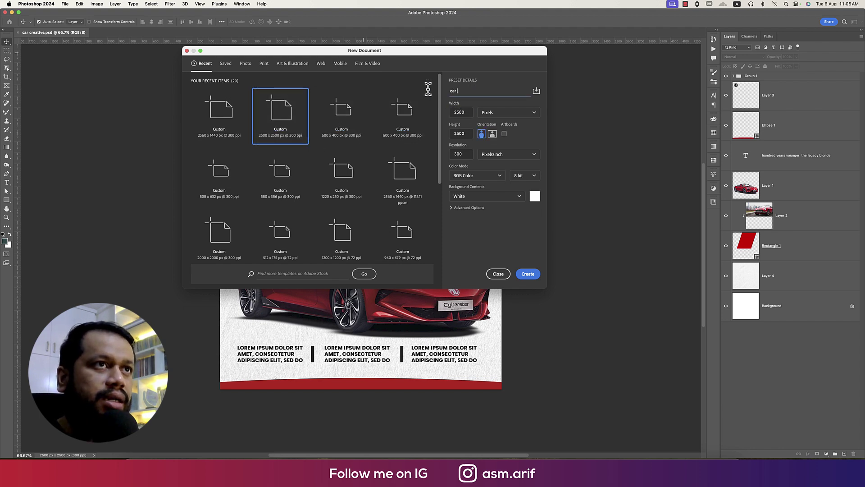
{"action": "type", "text": "car"}
{"action": "left_click", "coordinate": [528, 274]}
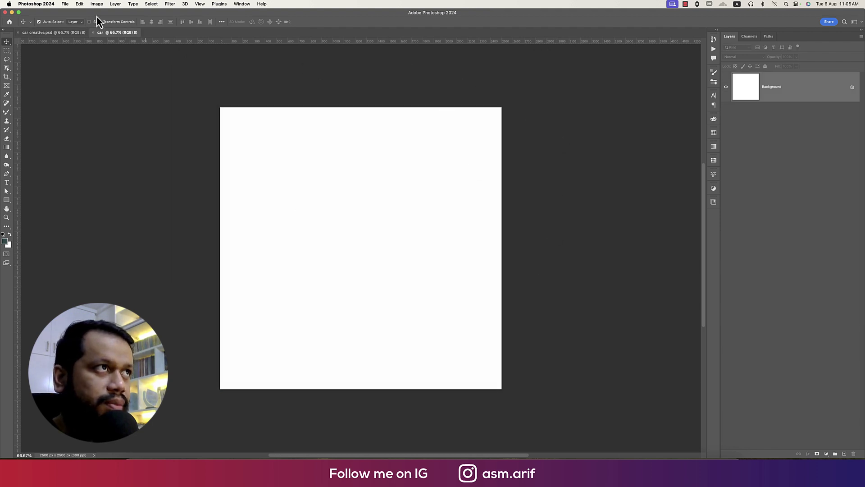
- Embed Paper-Texture-1.jpg and stretch it vertically to fill the whole canvas
{"action": "left_click", "coordinate": [65, 4]}
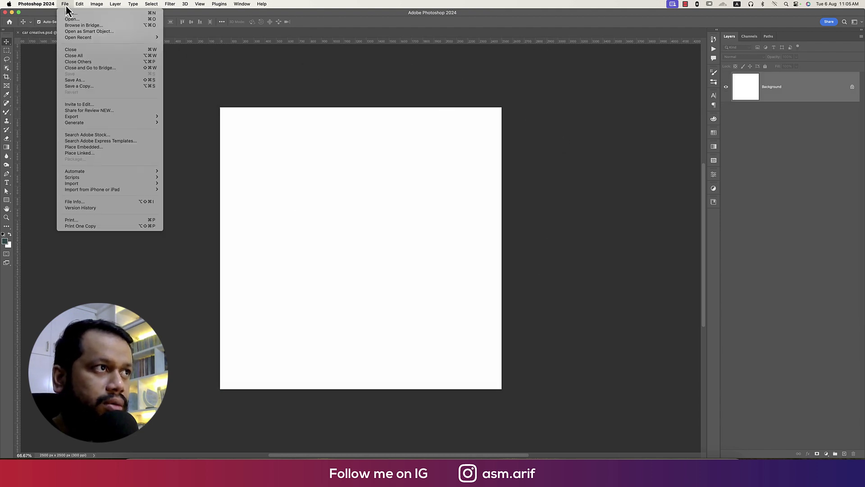
{"action": "left_click", "coordinate": [109, 148]}
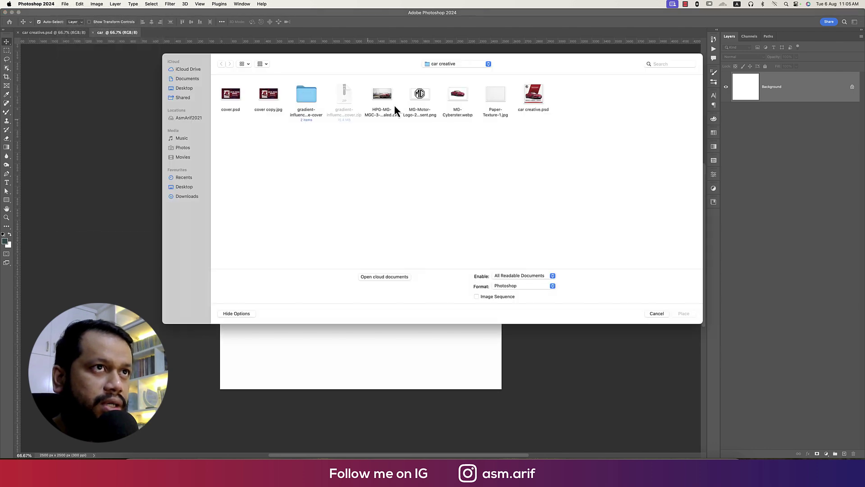
{"action": "left_click", "coordinate": [490, 93]}
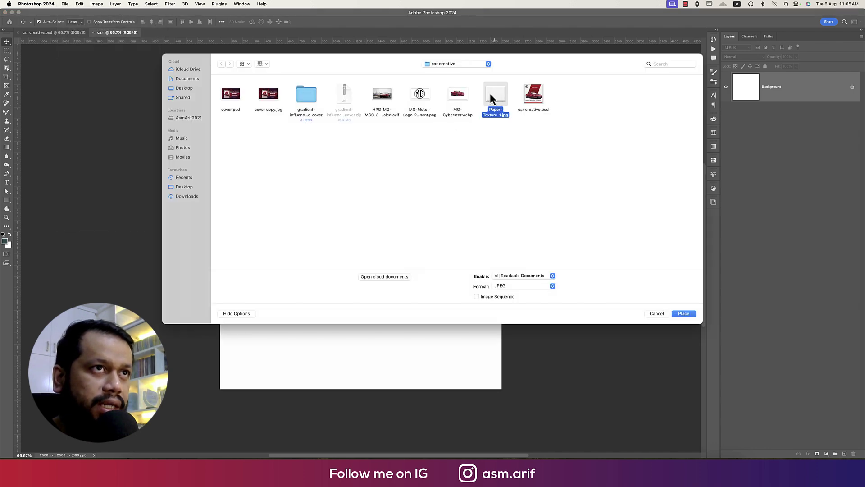
{"action": "left_click", "coordinate": [684, 315]}
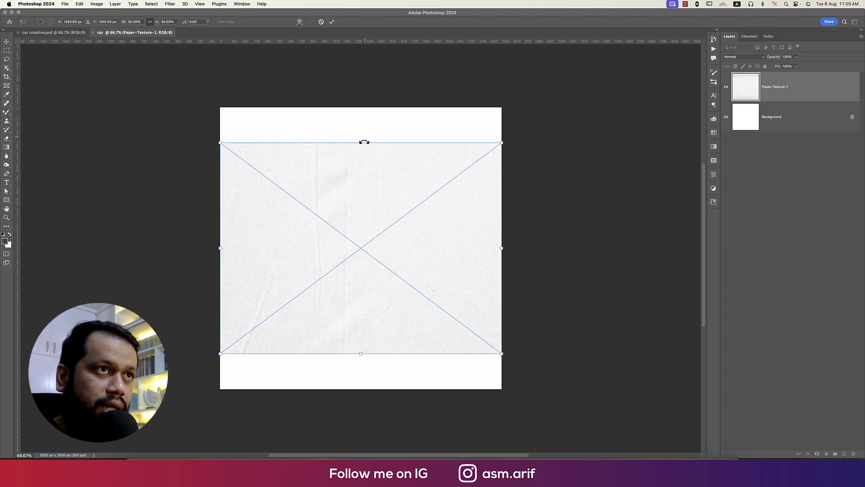
{"action": "left_click_drag", "start_coordinate": [363, 141], "coordinate": [361, 104]}
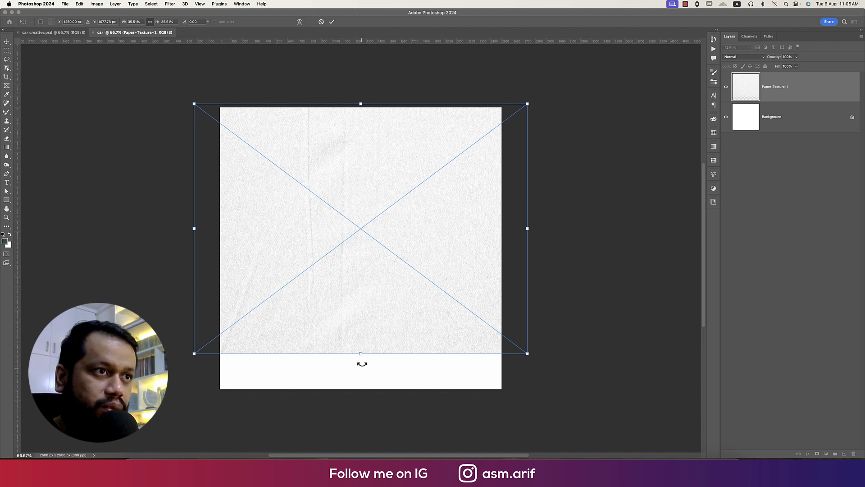
{"action": "left_click_drag", "start_coordinate": [362, 355], "coordinate": [361, 389]}
{"action": "left_click", "coordinate": [333, 21]}
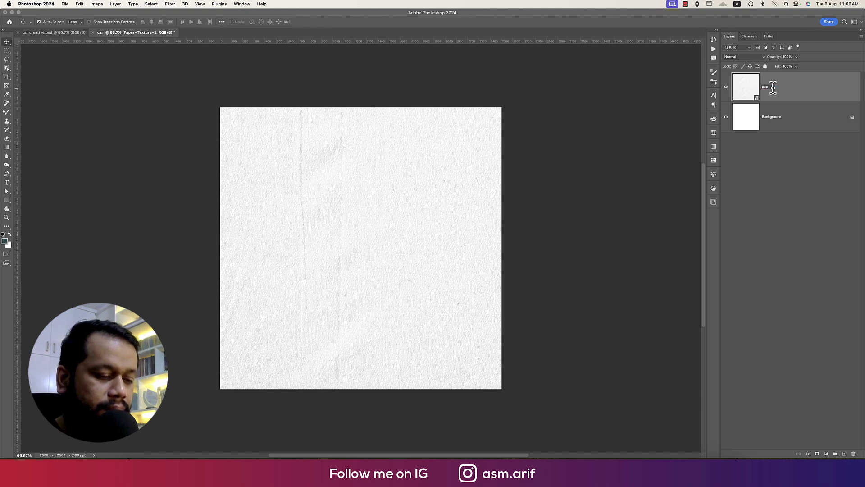
- Name the texture layer 'paper' and convert it to a smart object
{"action": "key", "text": "Return"}
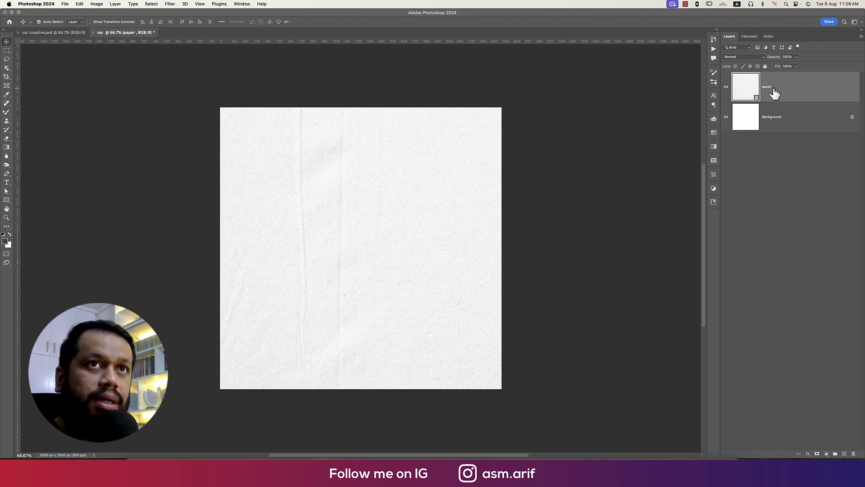
{"action": "right_click", "coordinate": [807, 92]}
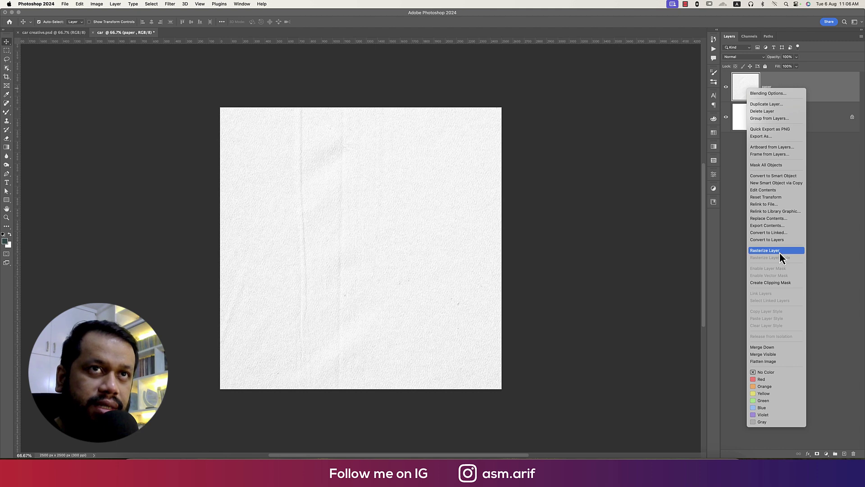
{"action": "left_click", "coordinate": [800, 103]}
{"action": "right_click", "coordinate": [797, 97]}
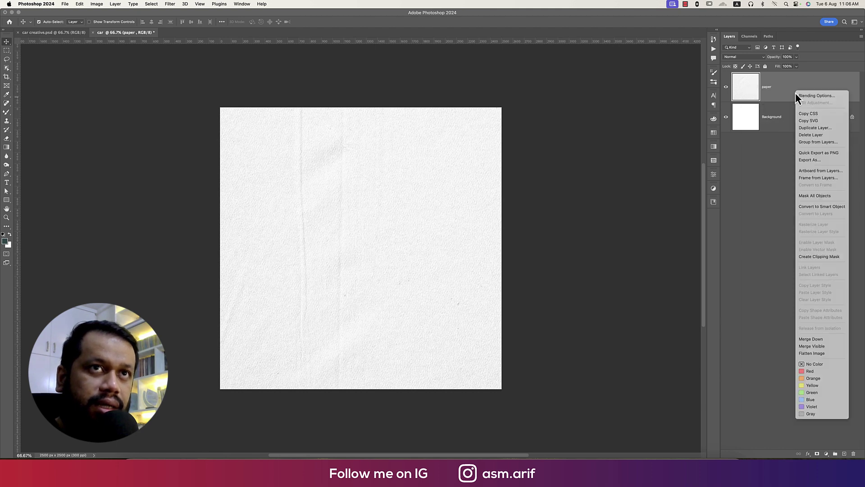
{"action": "left_click", "coordinate": [809, 206]}
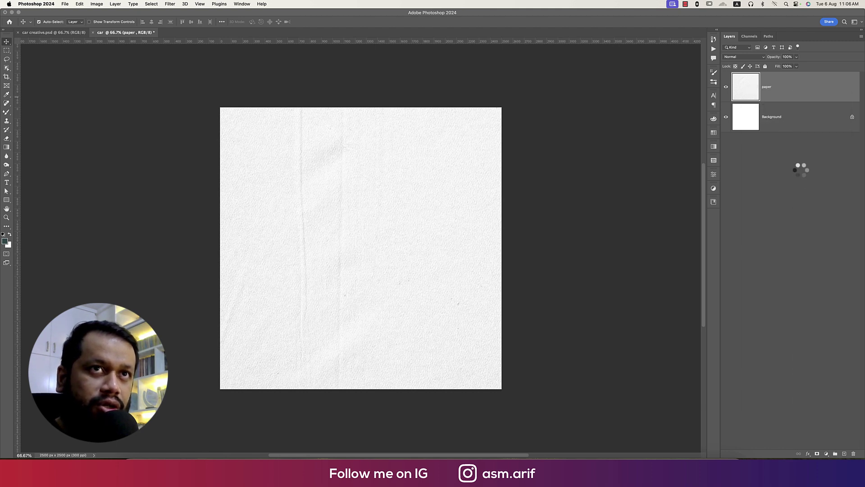
- Unlock and delete the white Background layer, checking car creative.psd for reference
{"action": "left_click", "coordinate": [853, 118]}
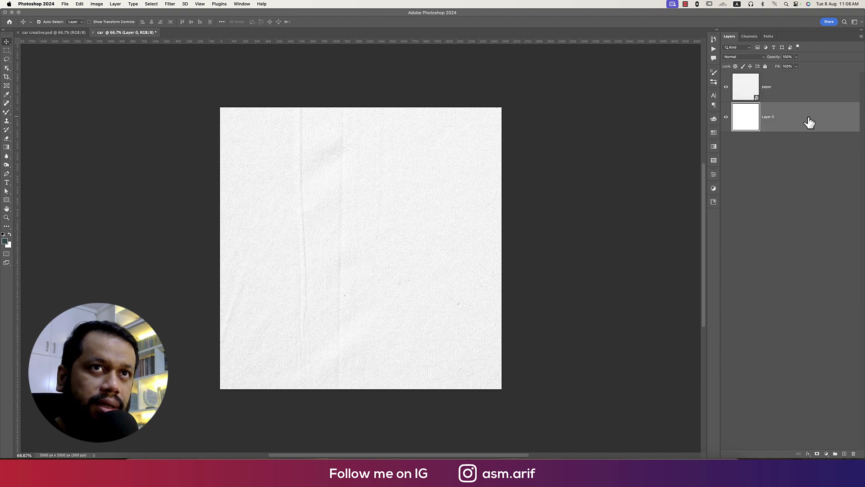
{"action": "left_click_drag", "start_coordinate": [840, 126], "coordinate": [853, 453]}
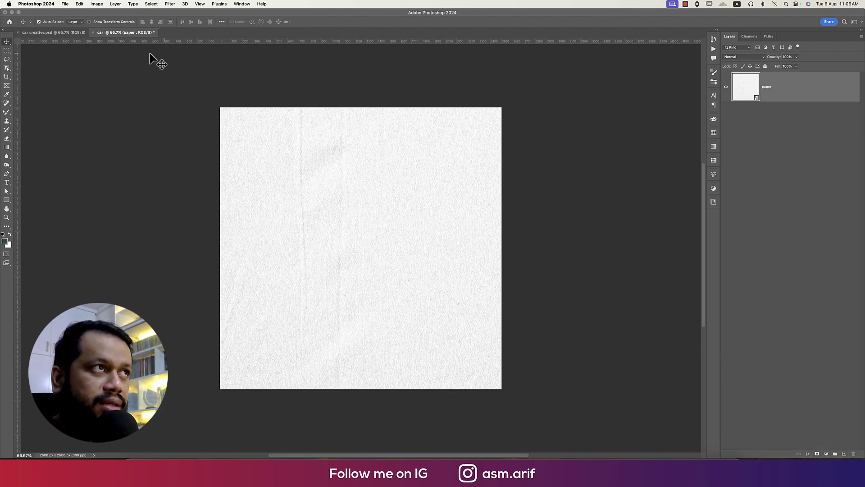
{"action": "left_click", "coordinate": [67, 33]}
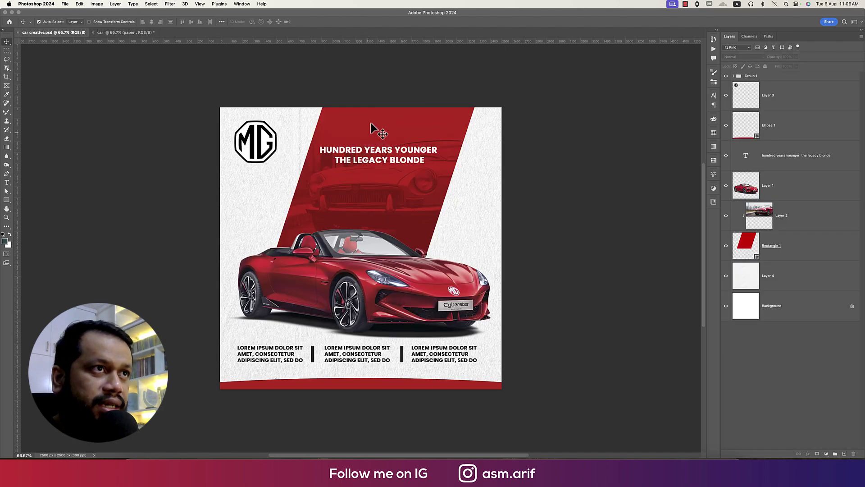
{"action": "left_click", "coordinate": [137, 35]}
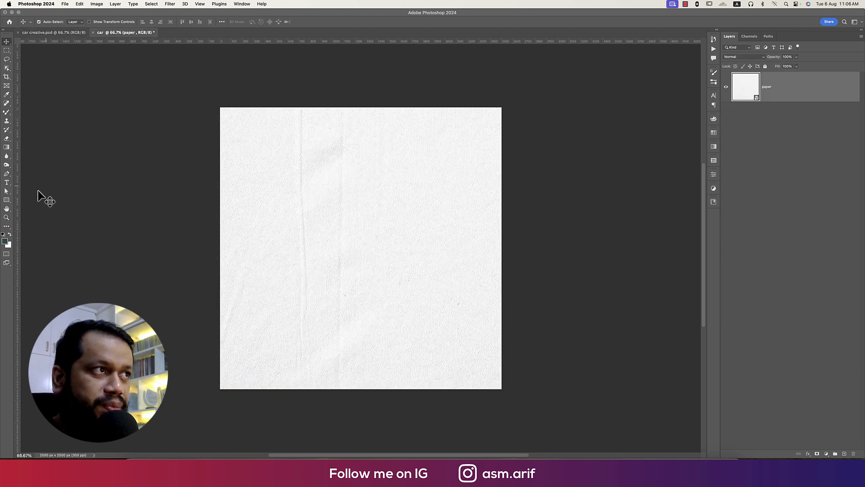
- Draw a tall rectangle from the top edge past the middle, with no stroke
{"action": "right_click", "coordinate": [9, 202]}
{"action": "left_click", "coordinate": [31, 198]}
{"action": "left_click_drag", "start_coordinate": [305, 92], "coordinate": [422, 295]}
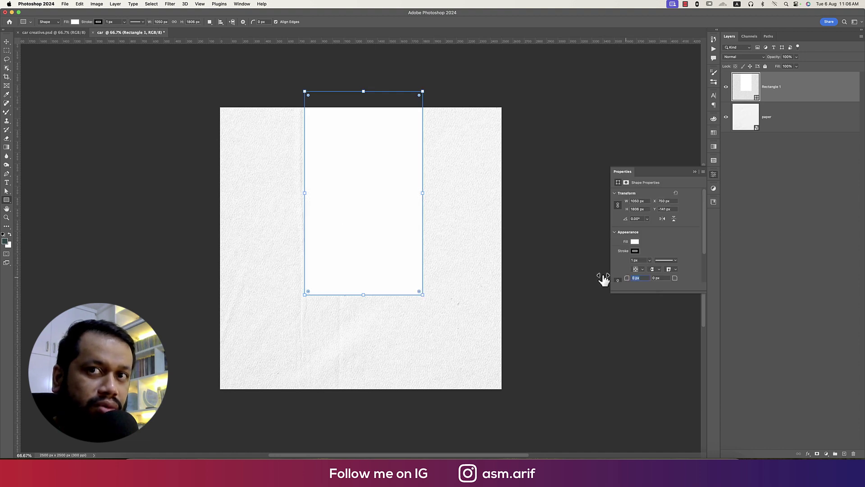
{"action": "left_click", "coordinate": [638, 252]}
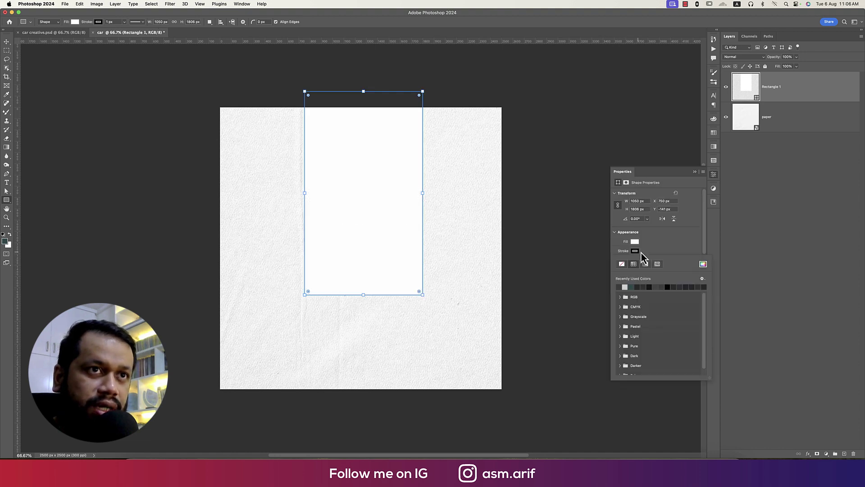
{"action": "left_click", "coordinate": [623, 265]}
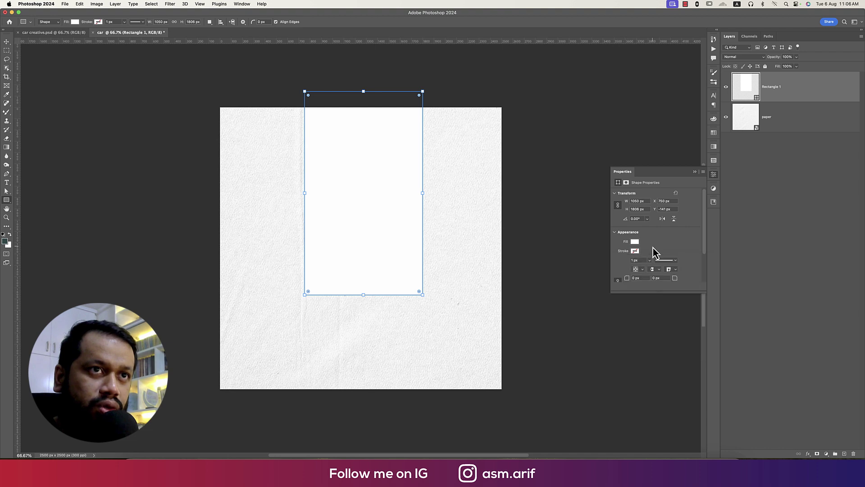
{"action": "left_click", "coordinate": [637, 243]}
{"action": "left_click", "coordinate": [651, 245]}
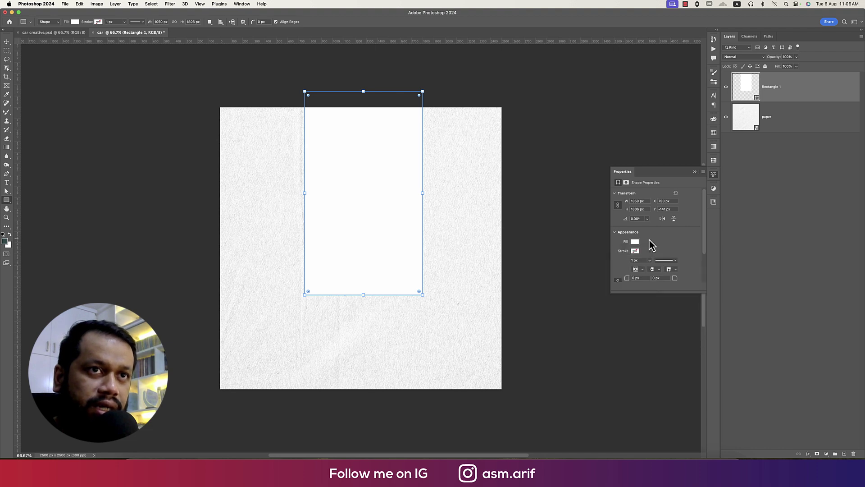
{"action": "left_click", "coordinate": [802, 93]}
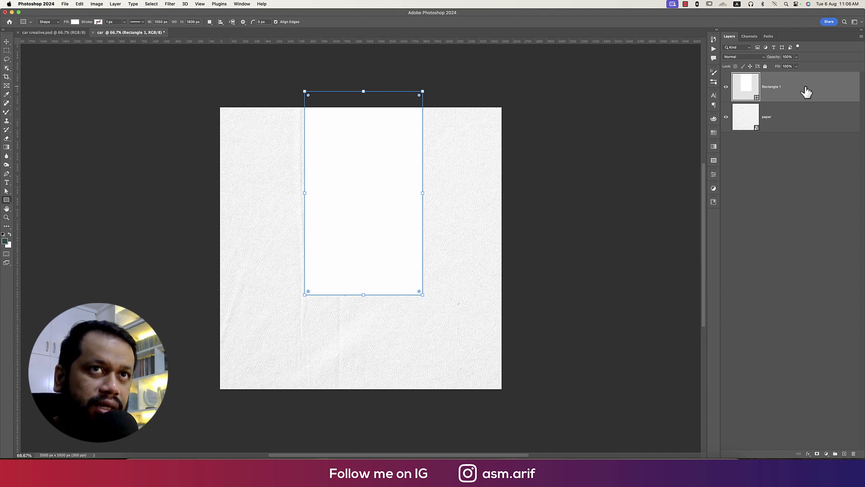
- Fill the rectangle with red e20404
{"action": "left_click", "coordinate": [799, 115]}
{"action": "left_click", "coordinate": [742, 88]}
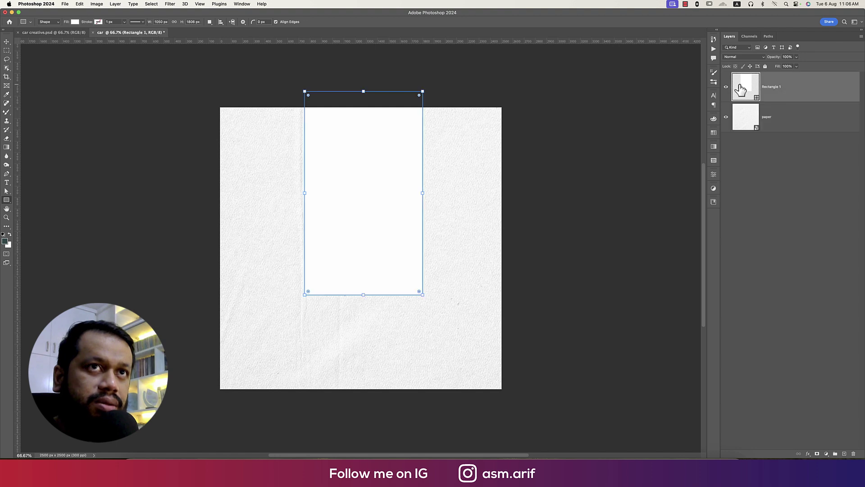
{"action": "double_click", "coordinate": [744, 89]}
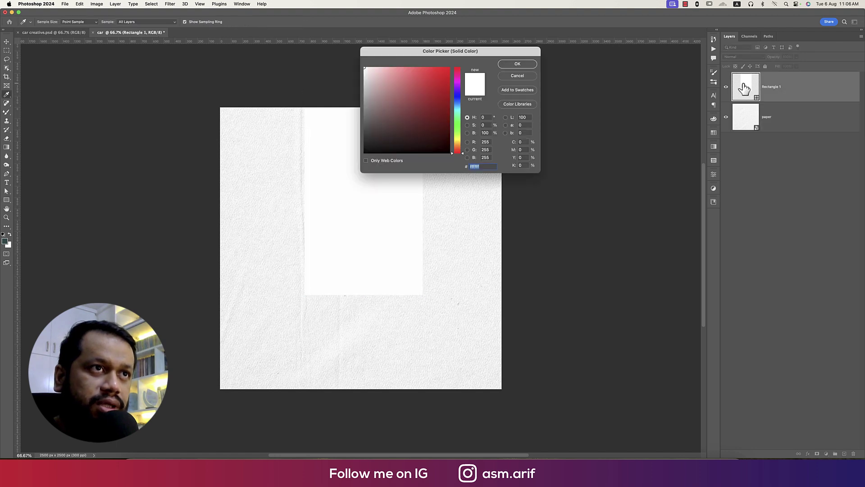
{"action": "left_click", "coordinate": [448, 77]}
{"action": "left_click", "coordinate": [509, 64]}
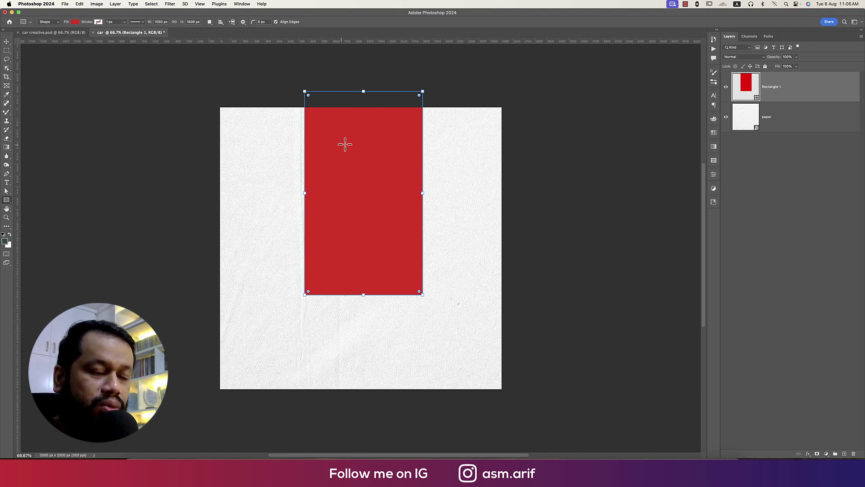
- Skew the rectangle into a slanted parallelogram and shift it up and left
{"action": "right_click", "coordinate": [378, 127]}
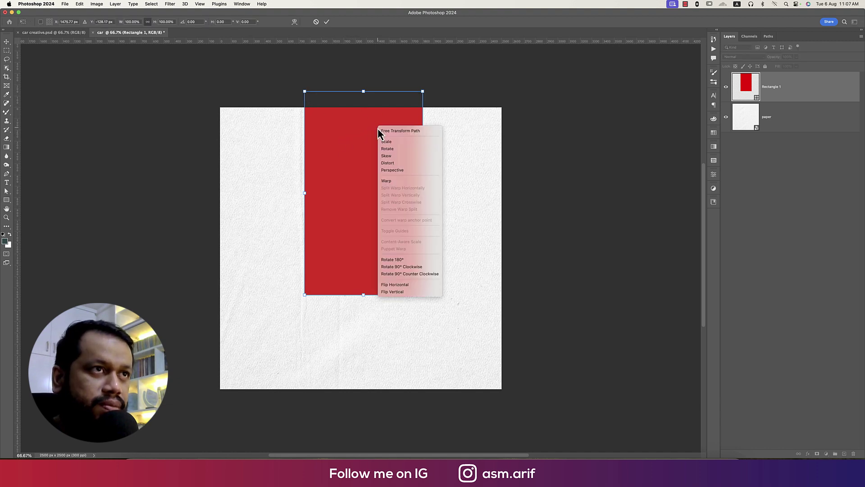
{"action": "left_click", "coordinate": [386, 155]}
{"action": "left_click_drag", "start_coordinate": [368, 93], "coordinate": [416, 102]}
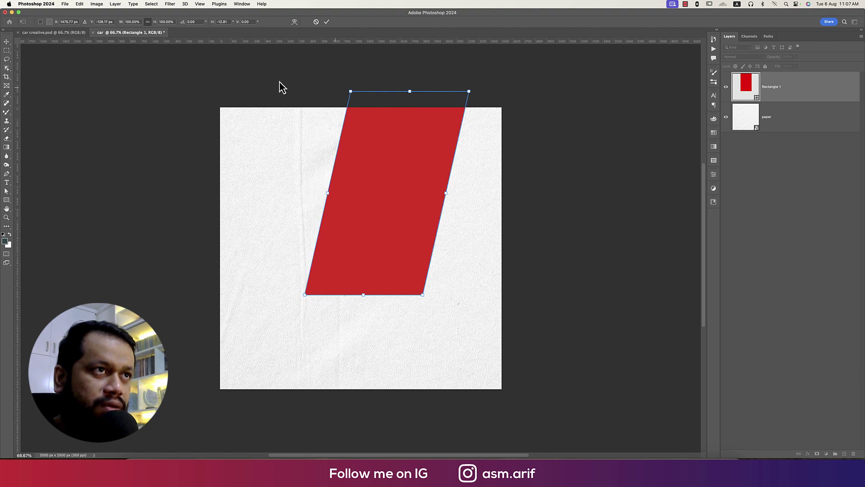
{"action": "left_click", "coordinate": [7, 42]}
{"action": "key", "text": "Return"}
{"action": "left_click_drag", "start_coordinate": [385, 188], "coordinate": [369, 173]}
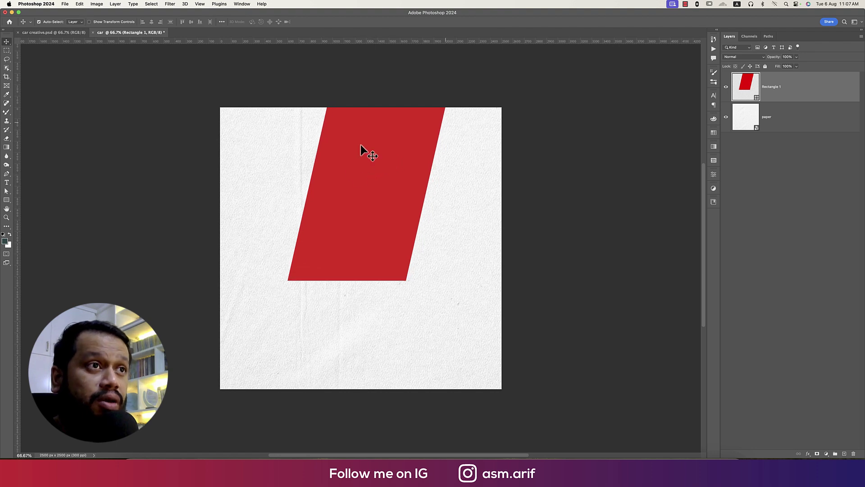
- Change the stripe's fill to deep maroon red #922424
{"action": "double_click", "coordinate": [746, 84]}
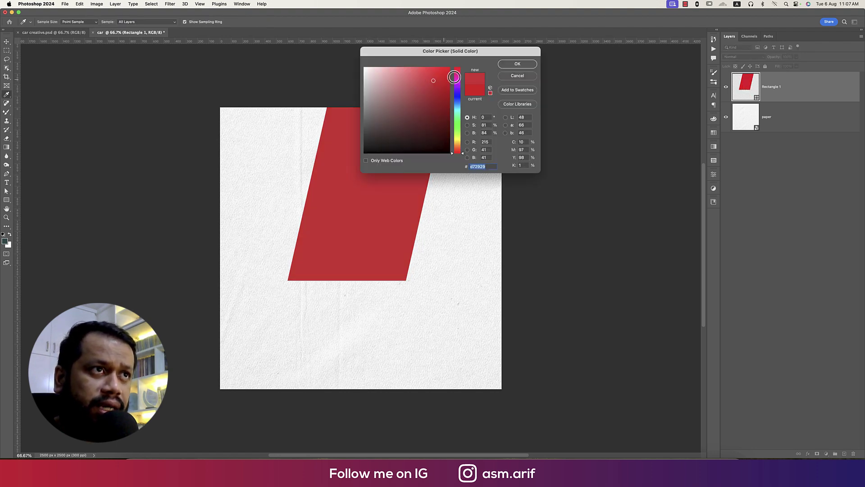
{"action": "left_click", "coordinate": [433, 96]}
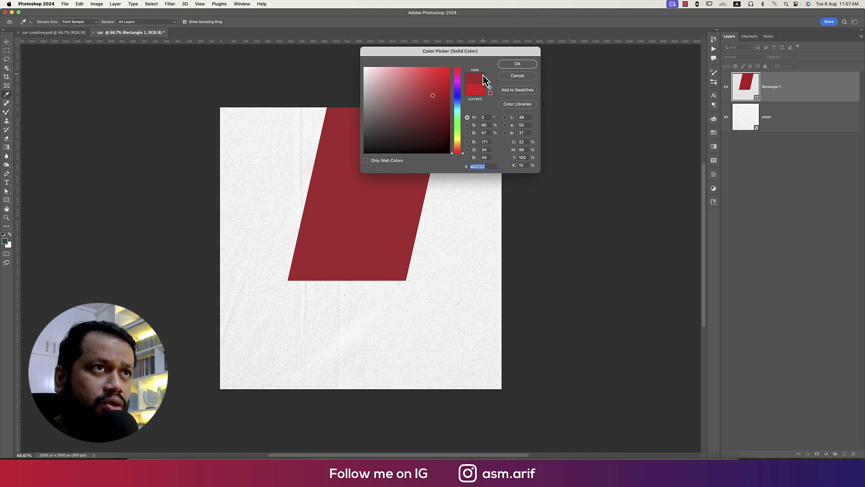
{"action": "left_click", "coordinate": [429, 104]}
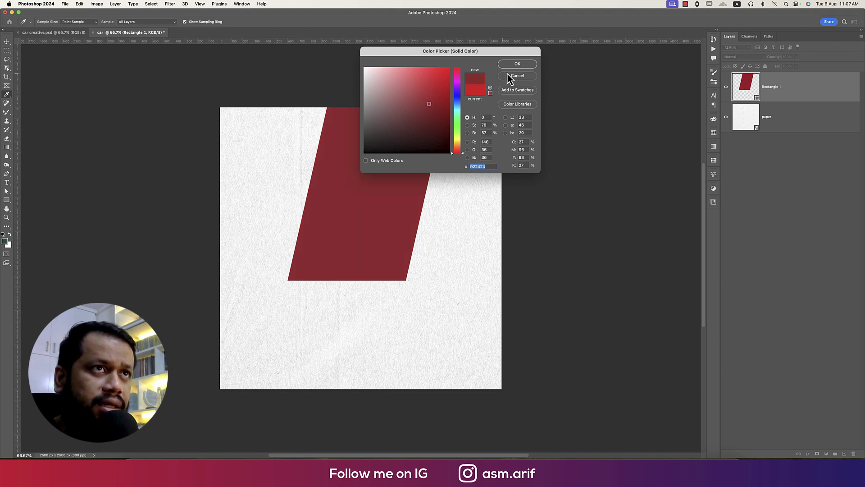
{"action": "left_click", "coordinate": [517, 64]}
- Embed MG-Cyberster.webp and position the car over the stripe's lower end
{"action": "left_click", "coordinate": [65, 4]}
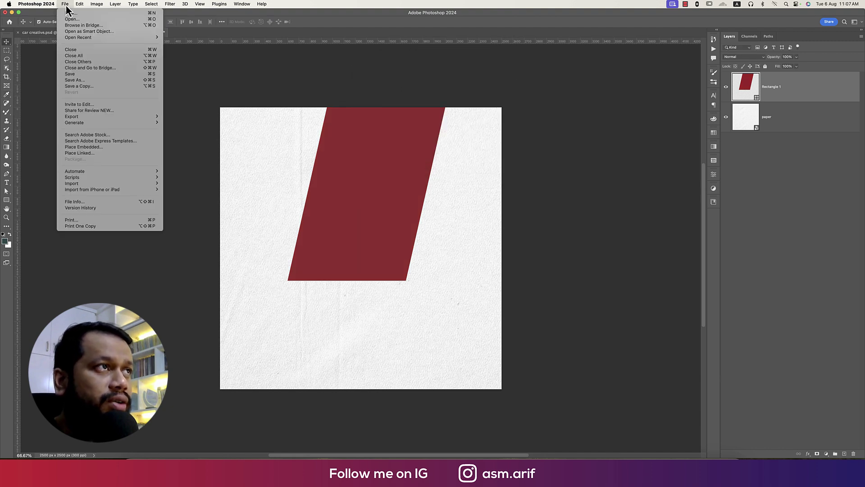
{"action": "left_click", "coordinate": [117, 147]}
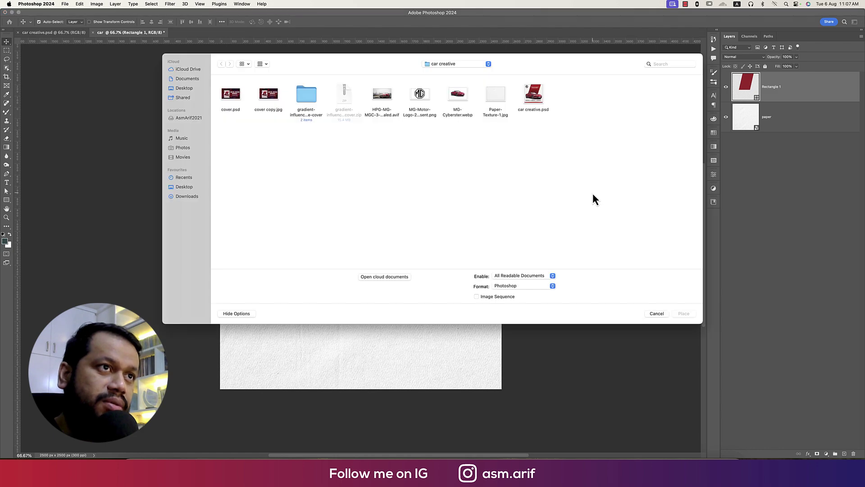
{"action": "double_click", "coordinate": [459, 94]}
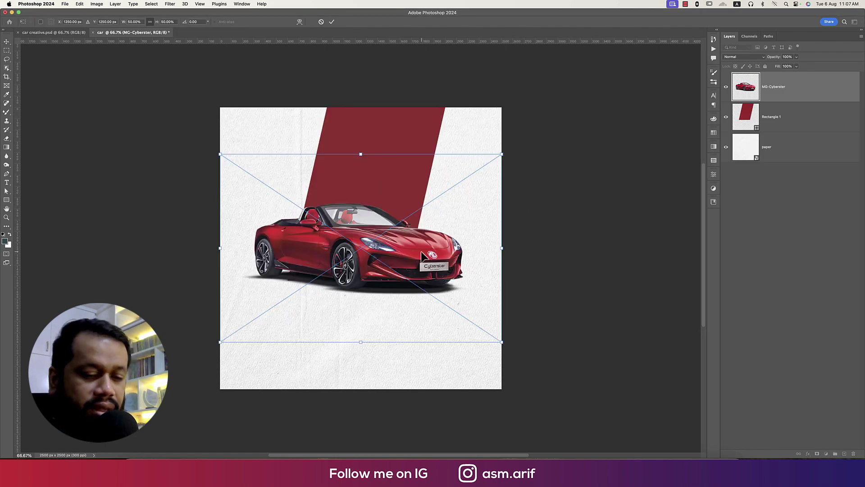
{"action": "key", "text": "Return"}
{"action": "mouse_move", "coordinate": [383, 258]}
{"action": "left_mouse_down"}
{"action": "mouse_move", "coordinate": [384, 281]}
{"action": "mouse_move", "coordinate": [397, 263]}
{"action": "mouse_move", "coordinate": [390, 271]}
{"action": "left_mouse_up"}
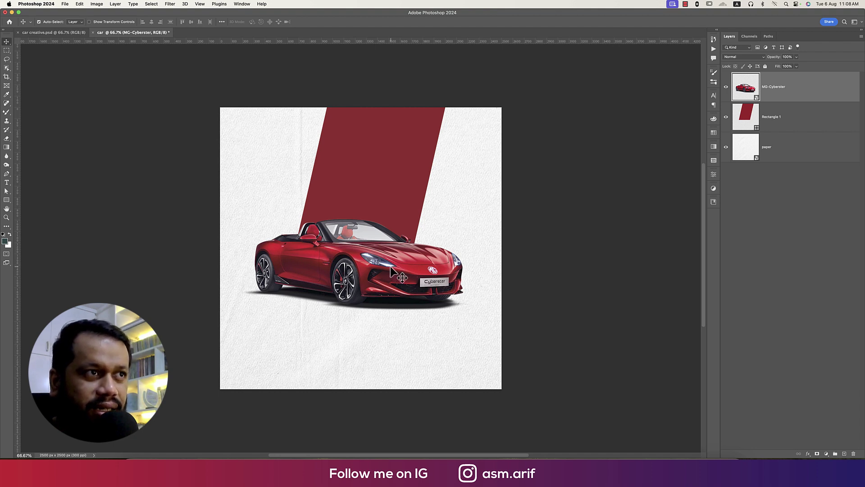
{"action": "left_click", "coordinate": [397, 185]}
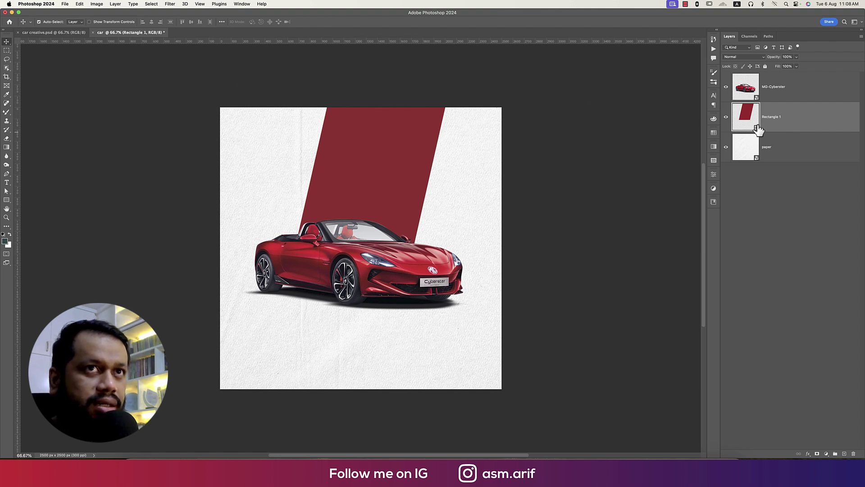
- Rename the stripe layer 'shapes' and rasterize then reconvert the car layer to a smart object
{"action": "double_click", "coordinate": [775, 118]}
{"action": "type", "text": "shapes"}
{"action": "key", "text": "Return"}
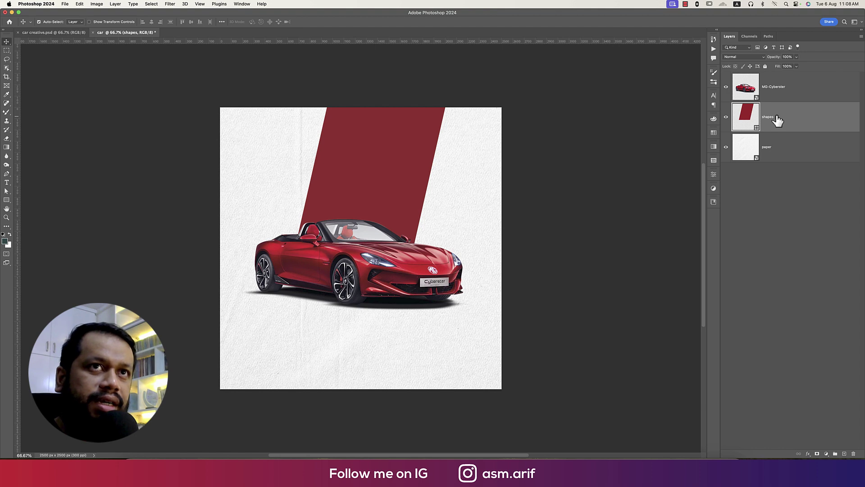
{"action": "left_click", "coordinate": [777, 88]}
{"action": "right_click", "coordinate": [776, 87]}
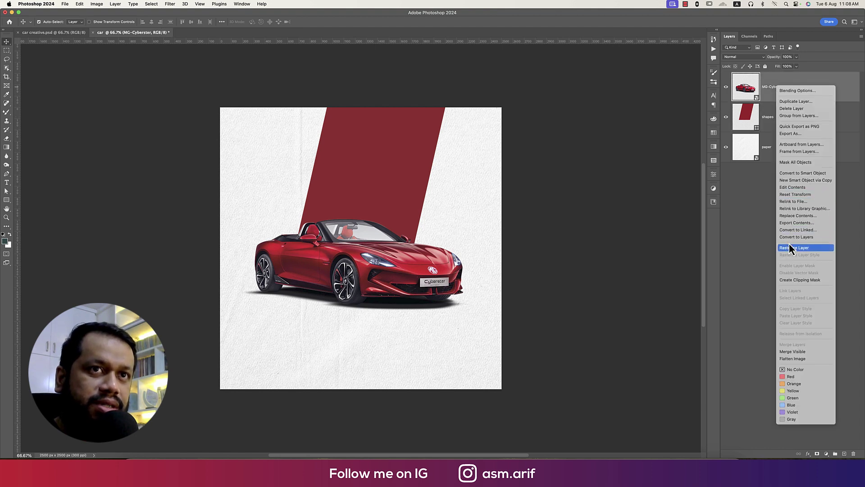
{"action": "left_click", "coordinate": [791, 247]}
{"action": "right_click", "coordinate": [782, 90]}
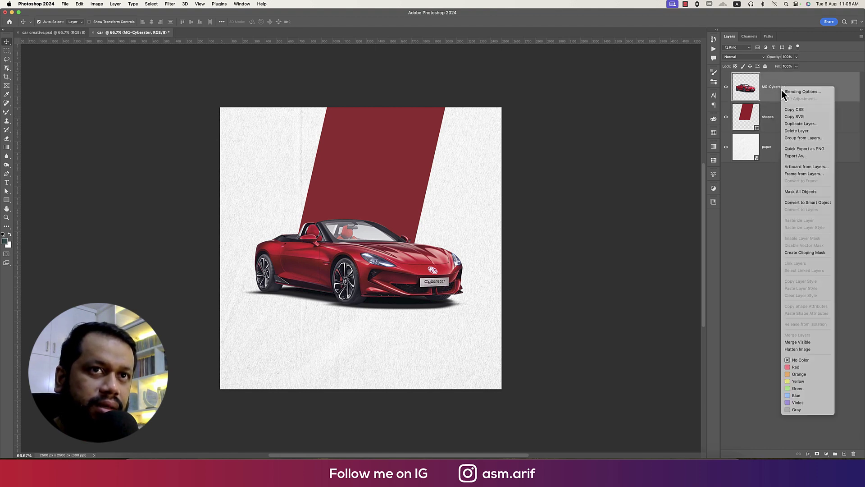
{"action": "left_click", "coordinate": [793, 203]}
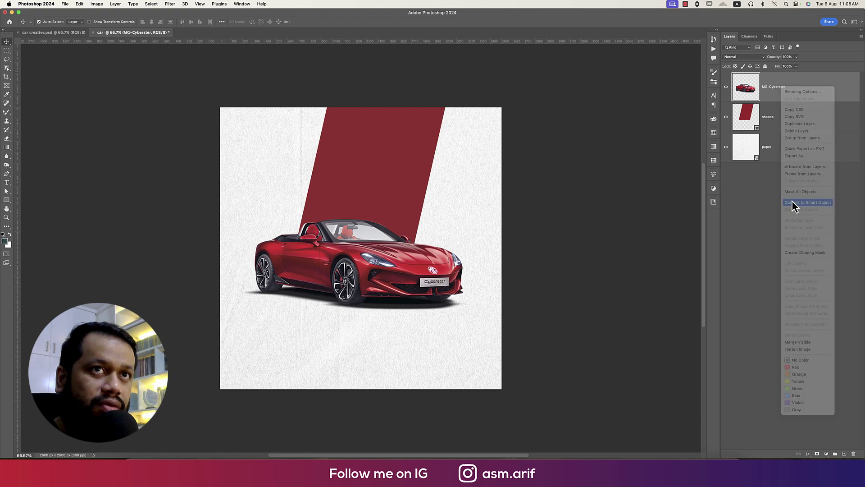
- Widen the red stripe to the right and lower the car and stripe together
{"action": "left_click", "coordinate": [783, 126]}
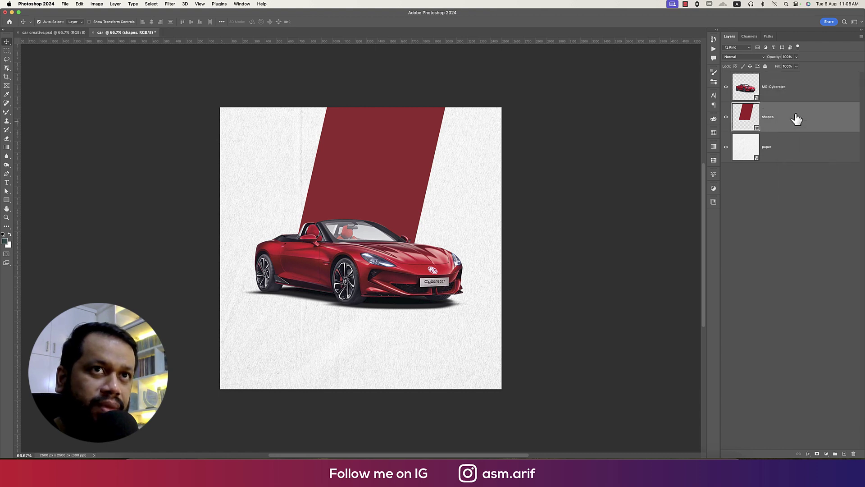
{"action": "left_click", "coordinate": [780, 91]}
{"action": "left_click", "coordinate": [779, 121]}
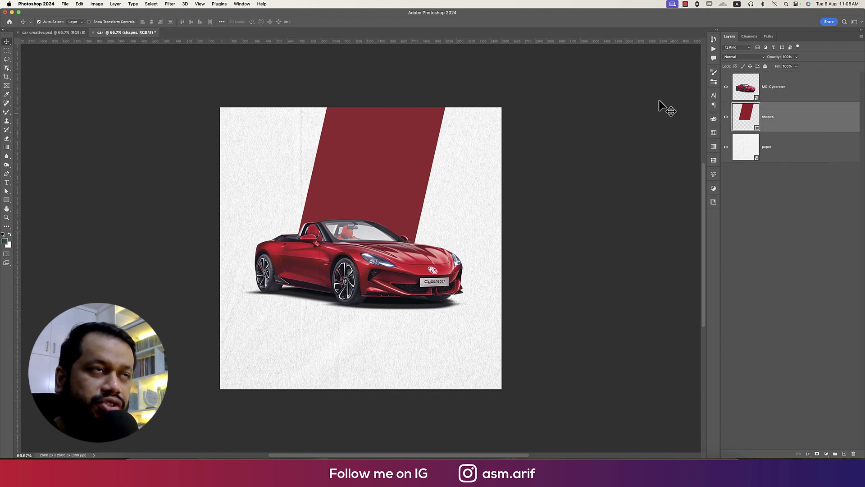
{"action": "key", "text": "super+t"}
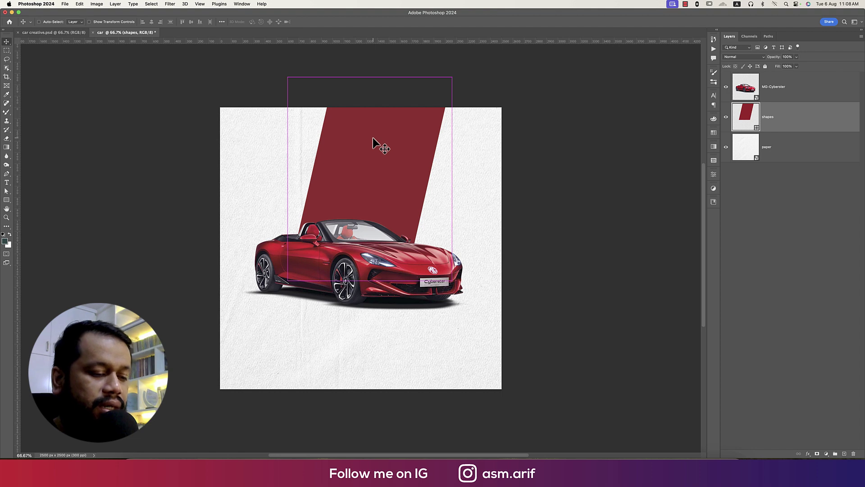
{"action": "left_click_drag", "start_coordinate": [453, 178], "coordinate": [428, 170]}
{"action": "key", "text": "Return"}
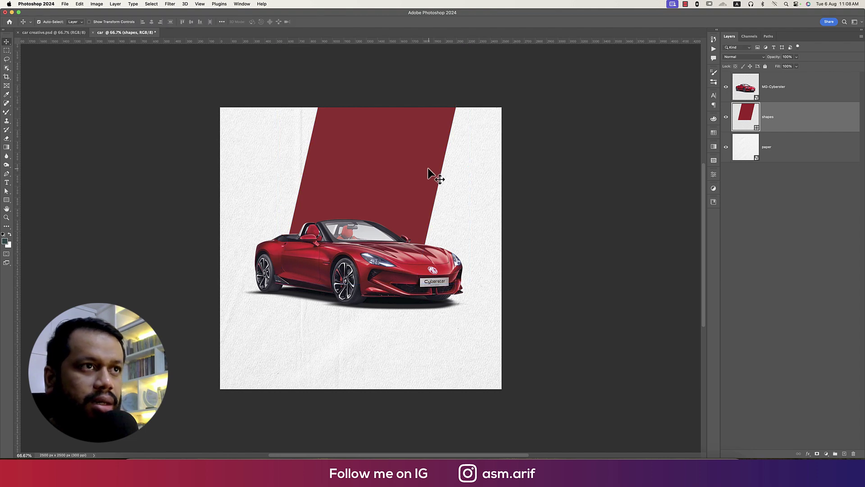
{"action": "left_click", "coordinate": [380, 239], "text": "shift"}
{"action": "mouse_move", "coordinate": [390, 175]}
{"action": "left_mouse_down"}
{"action": "mouse_move", "coordinate": [387, 196]}
{"action": "mouse_move", "coordinate": [390, 185]}
{"action": "left_mouse_up"}
{"action": "left_click", "coordinate": [796, 129]}
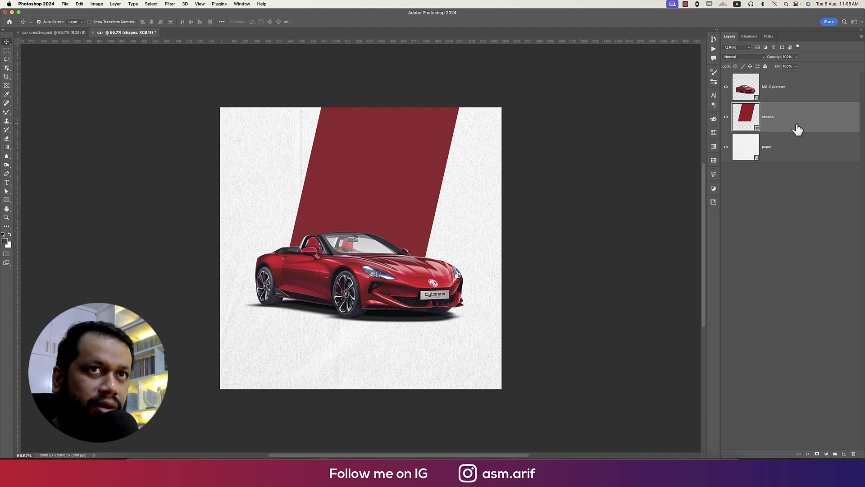
- Choose the classic HPG-MG photo file to place as an embedded image
{"action": "left_click", "coordinate": [79, 5]}
{"action": "left_click", "coordinate": [86, 147]}
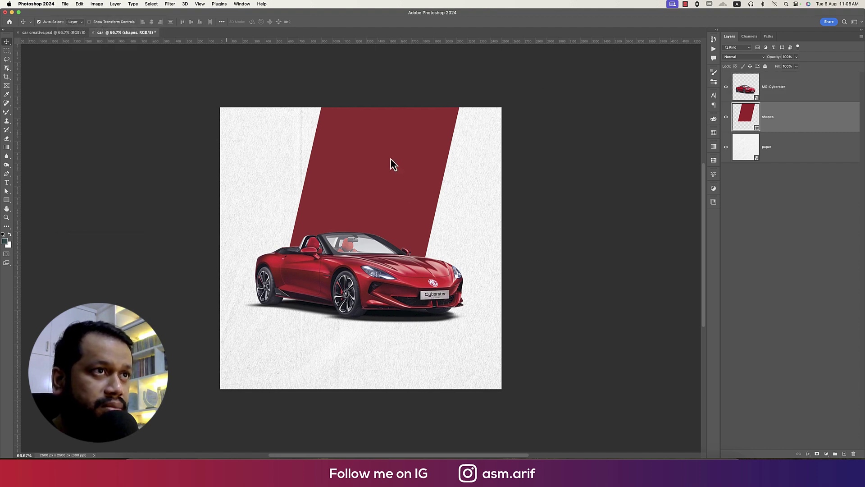
{"action": "left_click", "coordinate": [379, 97]}
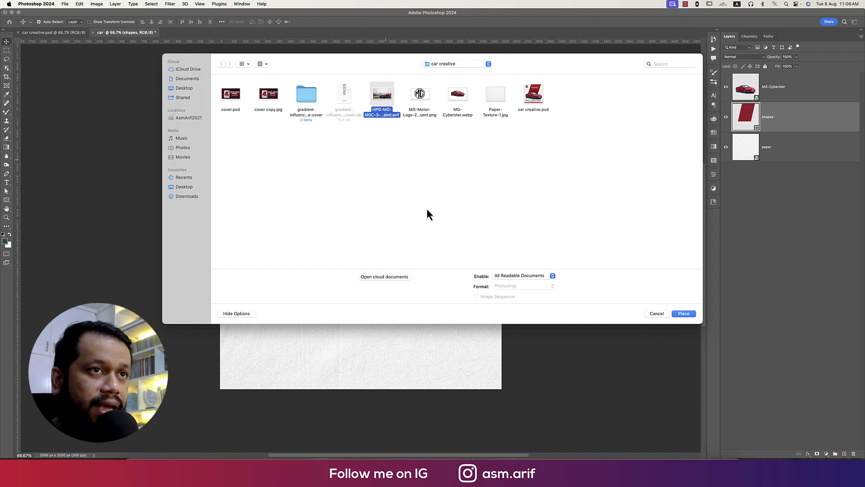
- Place the classic MG photo at the top, clip it to the stripe at 8% opacity
{"action": "left_click", "coordinate": [674, 315]}
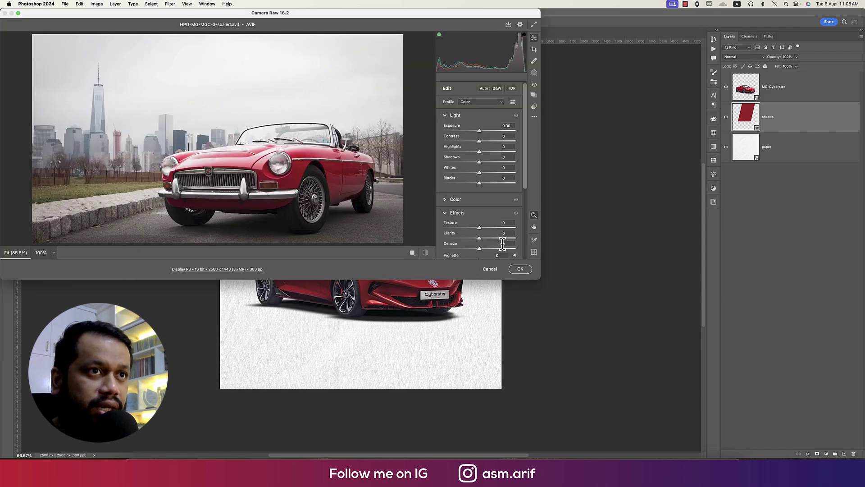
{"action": "left_click", "coordinate": [521, 270]}
{"action": "left_click_drag", "start_coordinate": [445, 194], "coordinate": [428, 177]}
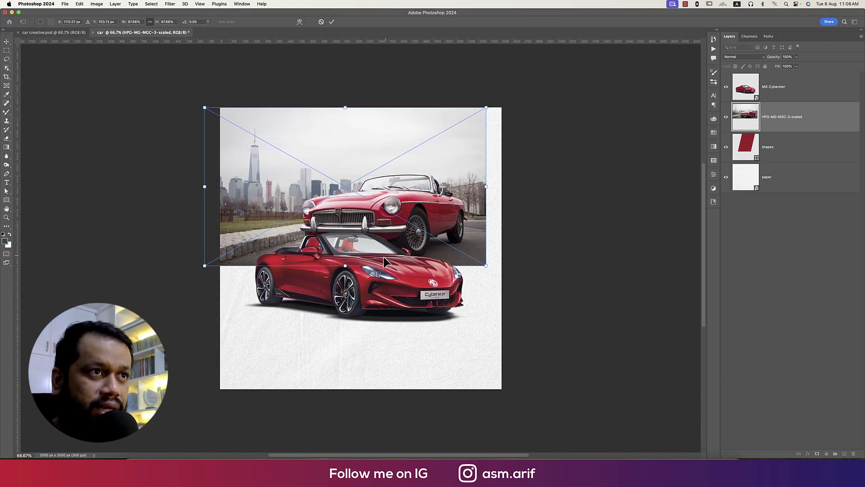
{"action": "left_click_drag", "start_coordinate": [345, 269], "coordinate": [345, 279]}
{"action": "right_click", "coordinate": [806, 131]}
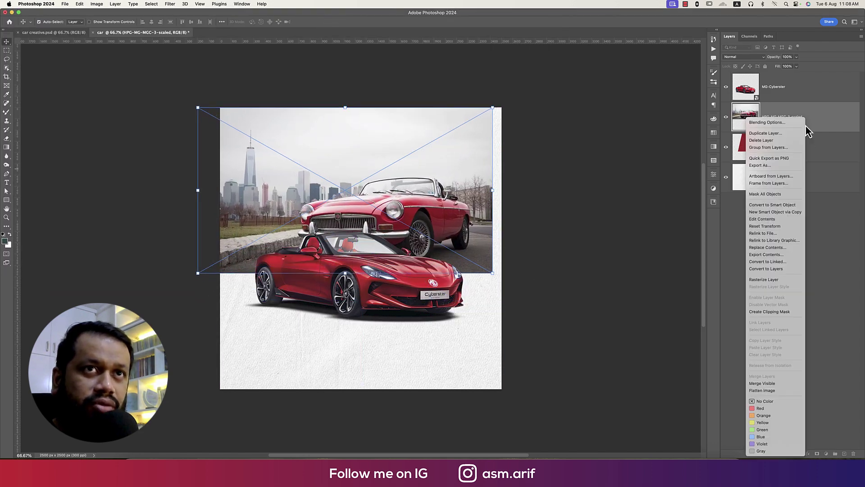
{"action": "left_click", "coordinate": [785, 314]}
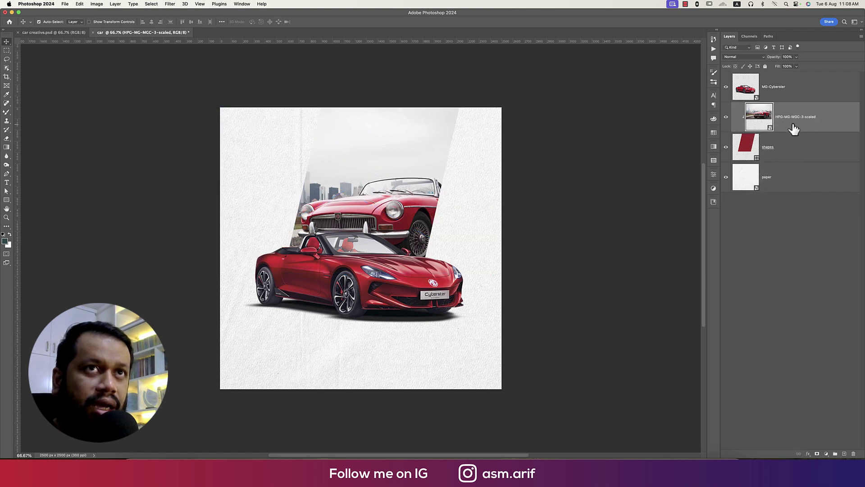
{"action": "left_click_drag", "start_coordinate": [773, 57], "coordinate": [750, 58]}
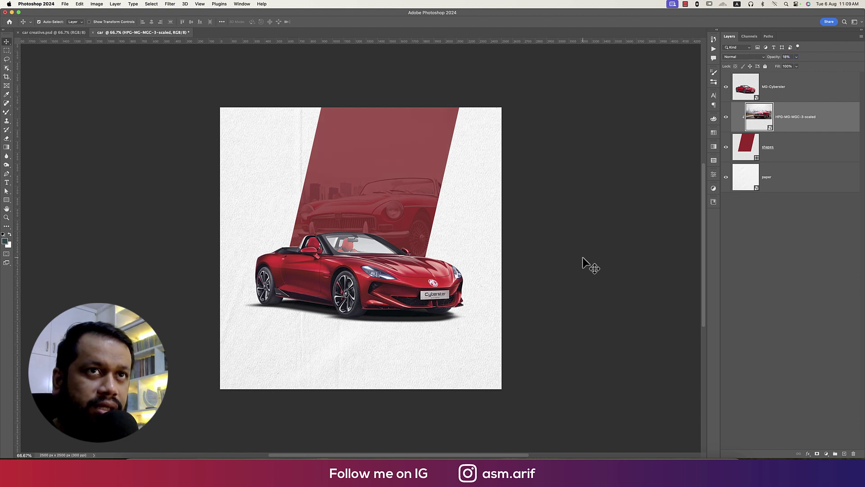
{"action": "left_click_drag", "start_coordinate": [776, 62], "coordinate": [775, 63]}
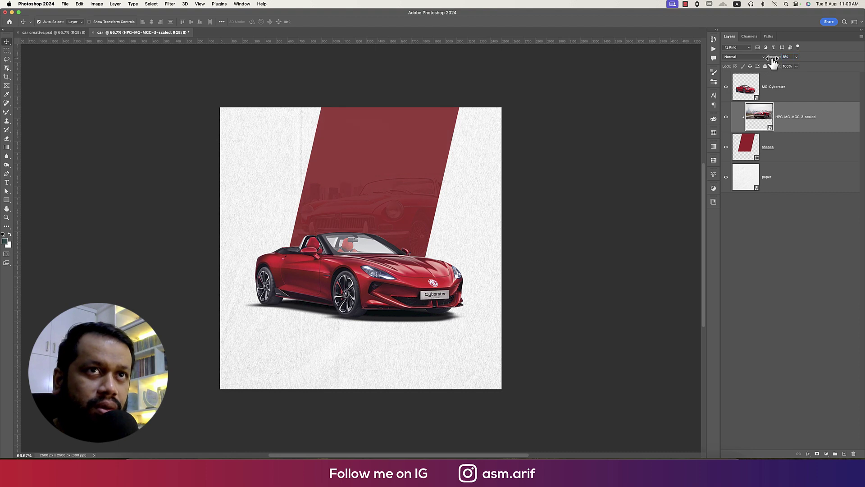
- Recolour the stripe fill to brighter red #b61f1f
{"action": "double_click", "coordinate": [746, 147]}
{"action": "mouse_move", "coordinate": [429, 104]}
{"action": "left_mouse_down"}
{"action": "mouse_move", "coordinate": [436, 85]}
{"action": "mouse_move", "coordinate": [451, 86]}
{"action": "mouse_move", "coordinate": [441, 90]}
{"action": "left_mouse_up"}
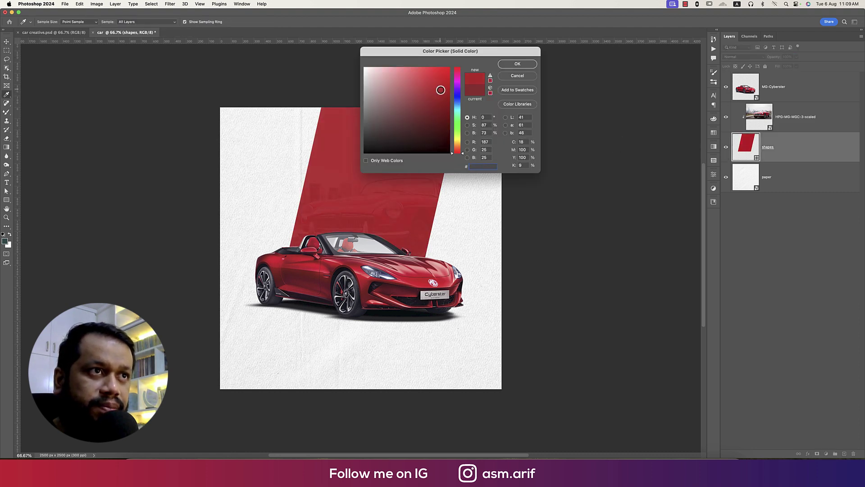
{"action": "left_click", "coordinate": [518, 64]}
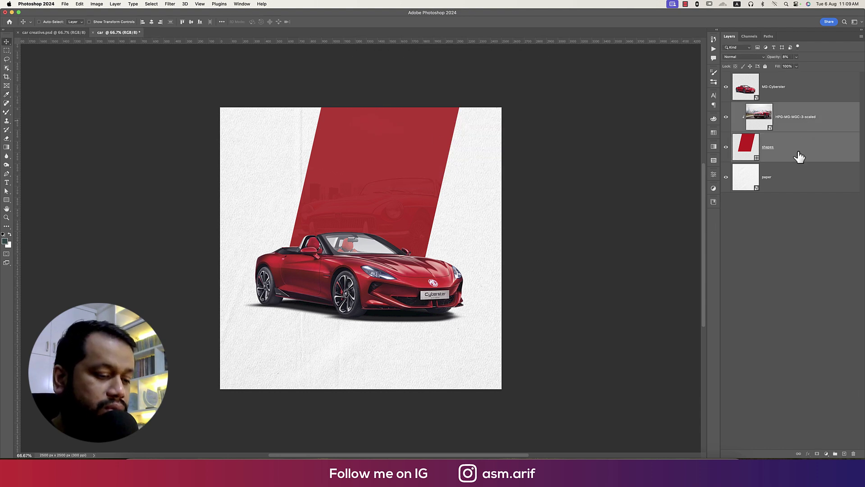
- Group the photo and stripe layers into a group named 'Shapes'
{"action": "key", "text": "super+g"}
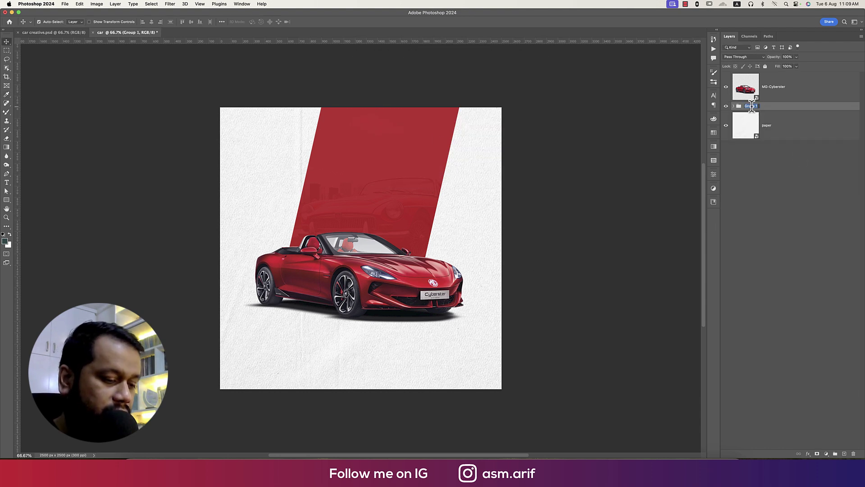
{"action": "left_click", "coordinate": [752, 107]}
{"action": "type", "text": "Shapes"}
{"action": "key", "text": "Return"}
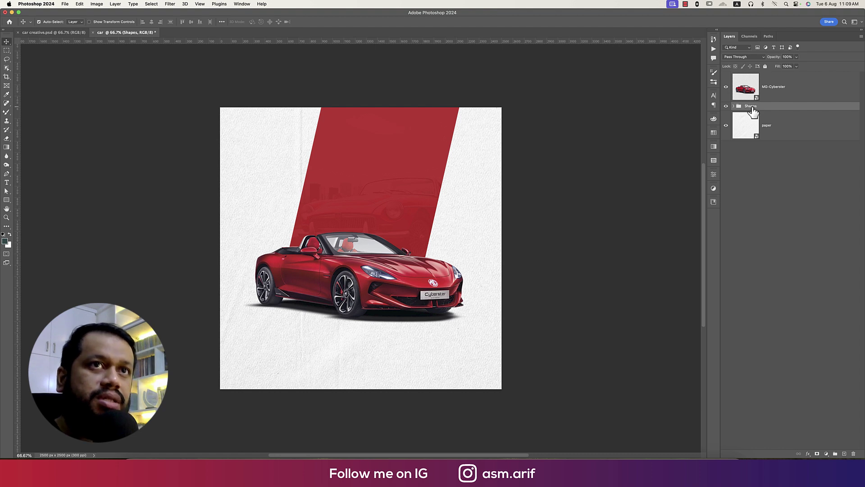
- Put the MG-Cyberster layer into a collapsed group named 'Car'
{"action": "left_click", "coordinate": [787, 95]}
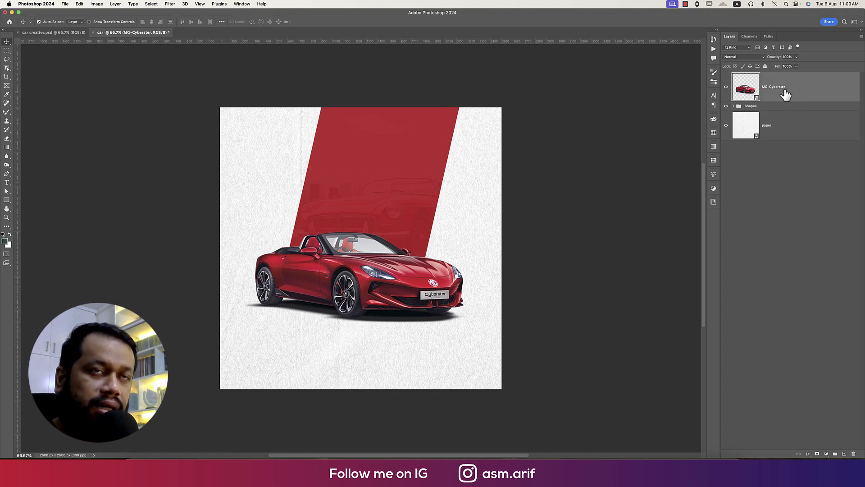
{"action": "key", "text": "super+g"}
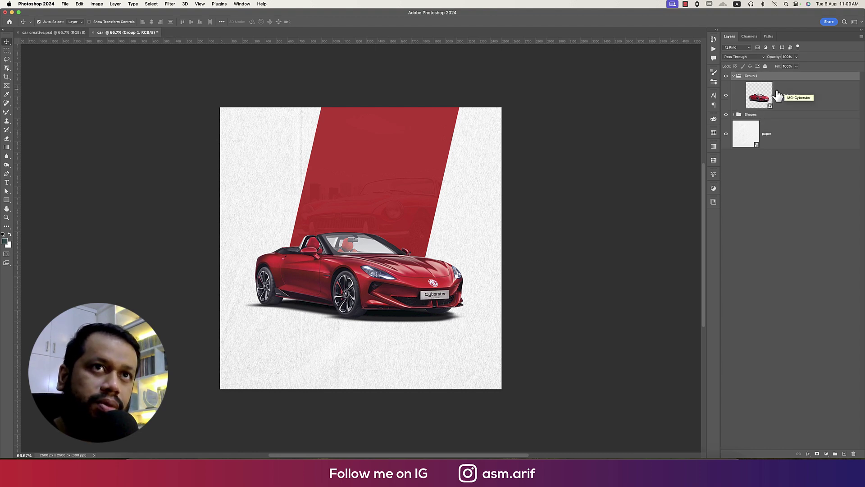
{"action": "double_click", "coordinate": [783, 94]}
{"action": "double_click", "coordinate": [754, 76]}
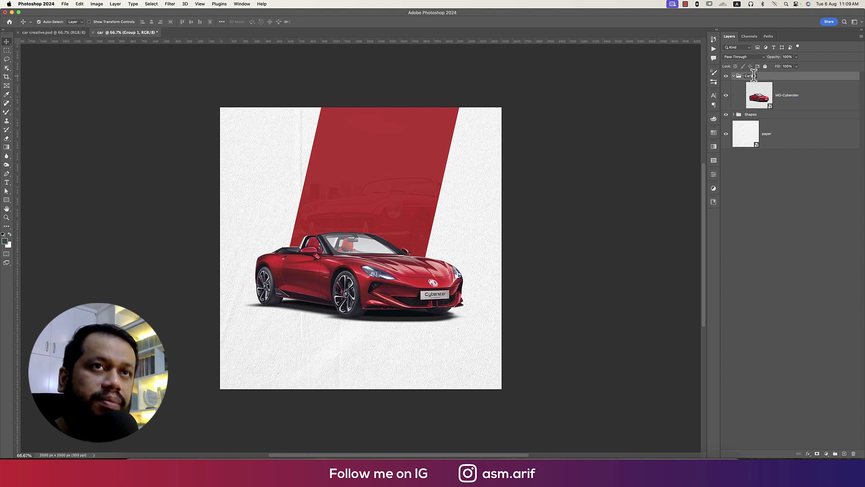
{"action": "type", "text": "Car"}
{"action": "key", "text": "Return"}
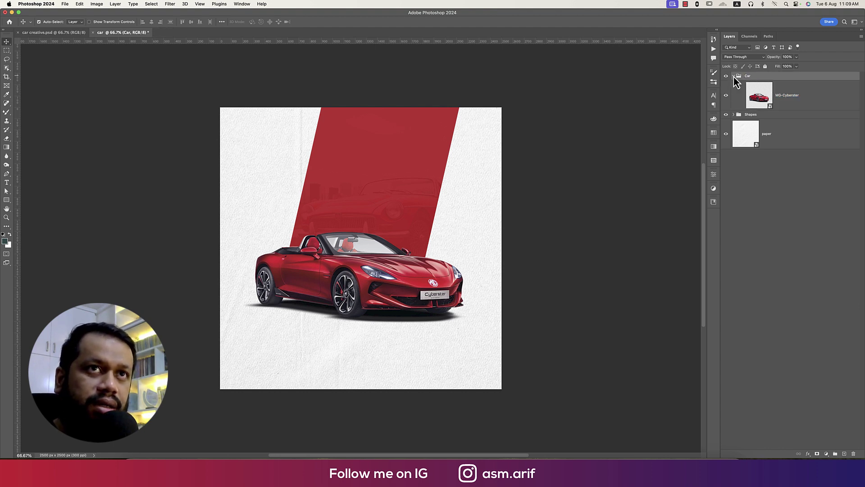
{"action": "left_click", "coordinate": [734, 76]}
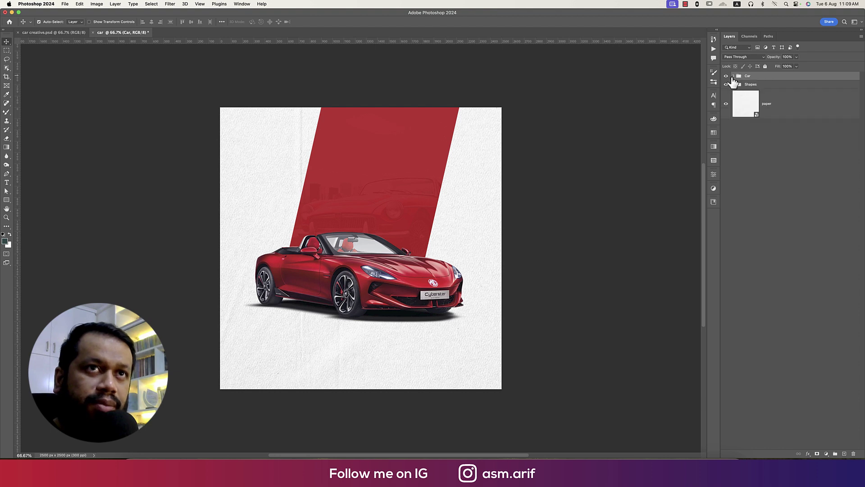
{"action": "left_click", "coordinate": [65, 4]}
{"action": "left_click", "coordinate": [89, 148]}
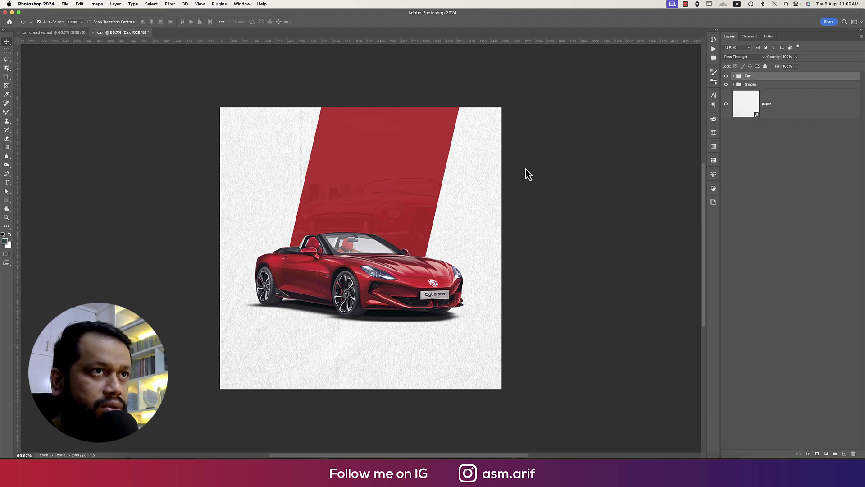
- Embed the MG-Motor-Logo-2021-present file and scale it down toward the top-left corner
{"action": "double_click", "coordinate": [456, 95]}
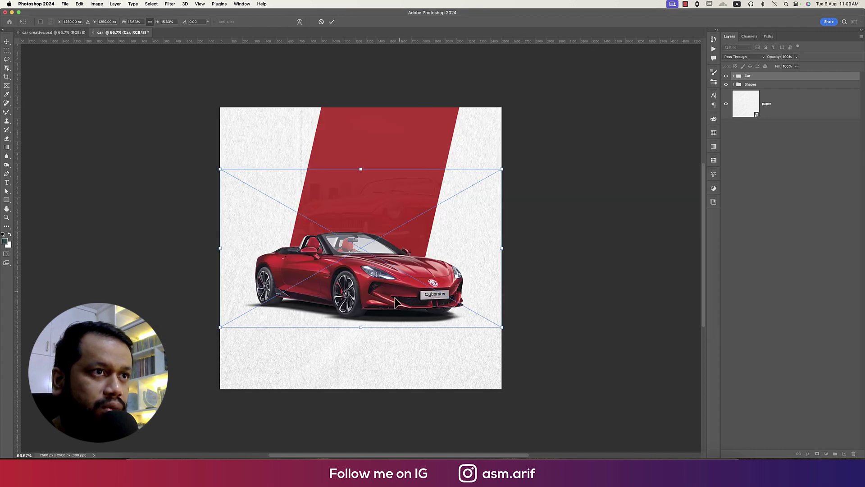
{"action": "left_click_drag", "start_coordinate": [360, 327], "coordinate": [263, 144]}
{"action": "left_click", "coordinate": [334, 23]}
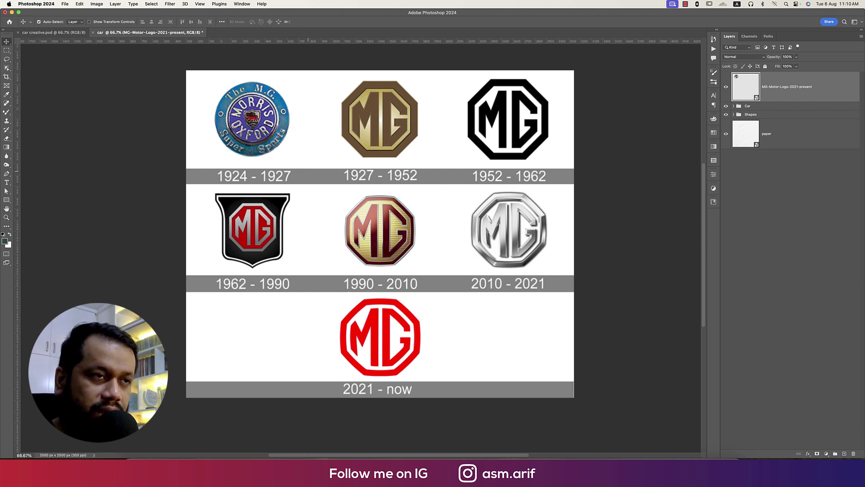
- Rename the MG logo layer to 'logo'
{"action": "double_click", "coordinate": [792, 87]}
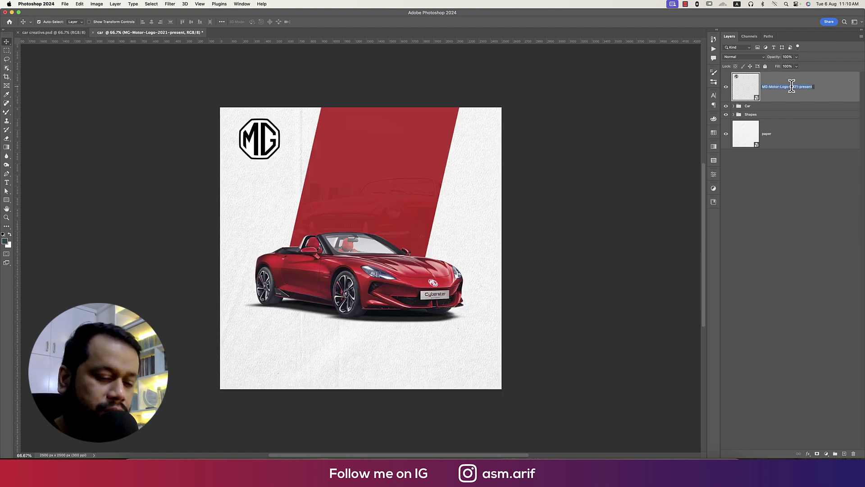
{"action": "key", "text": "BackSpace"}
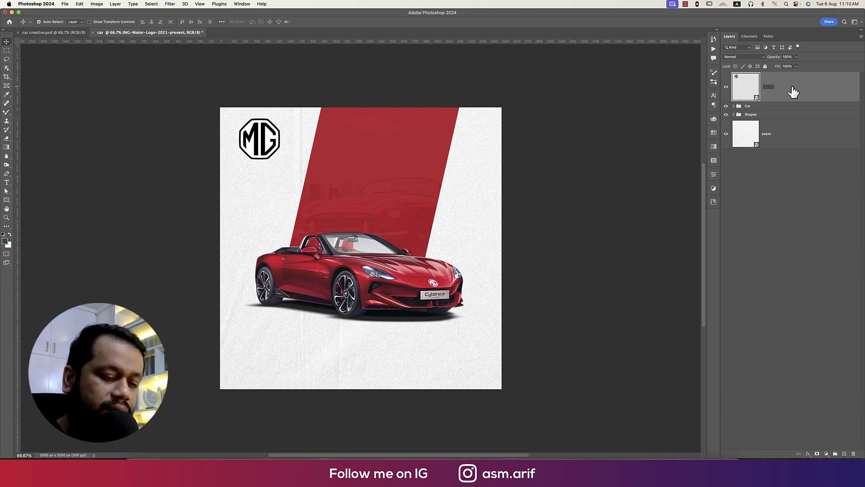
{"action": "type", "text": "logo"}
{"action": "key", "text": "Return"}
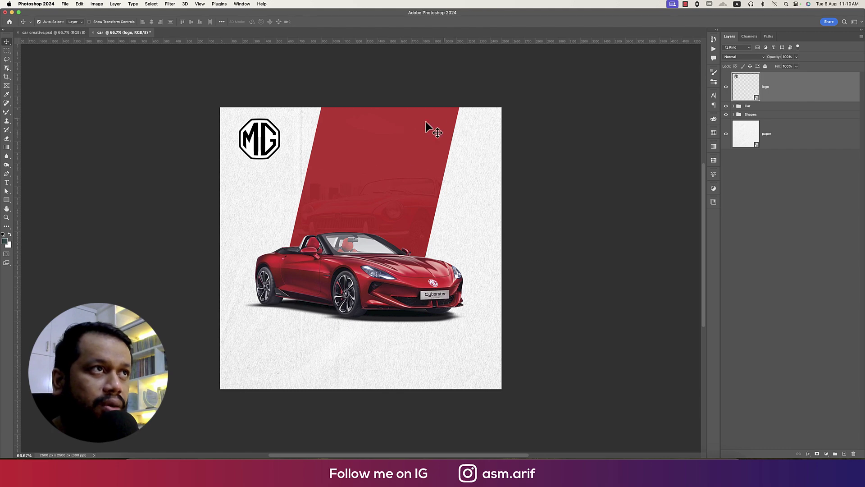
- Copy the headline 'HUNDRED YEARS YOUNGER THE LEGACY BLONDE' from car creative.psd and place it on the red stripe
{"action": "left_click", "coordinate": [74, 37]}
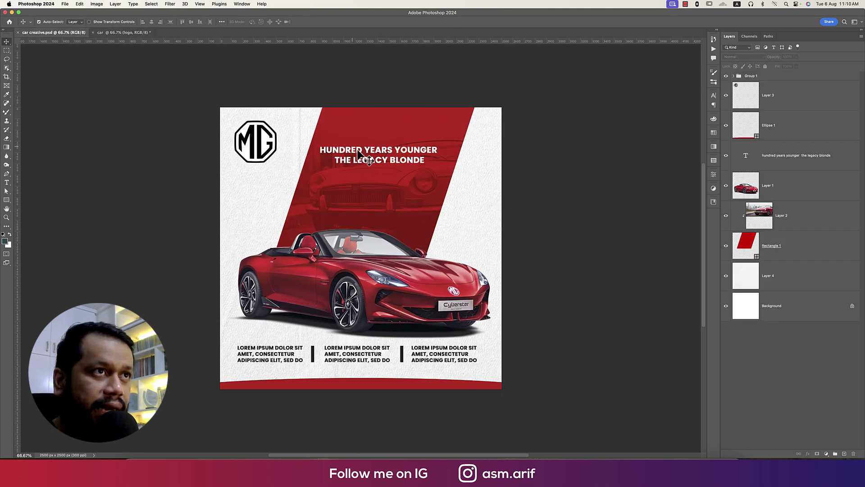
{"action": "double_click", "coordinate": [377, 156]}
{"action": "key", "text": "cmd+c"}
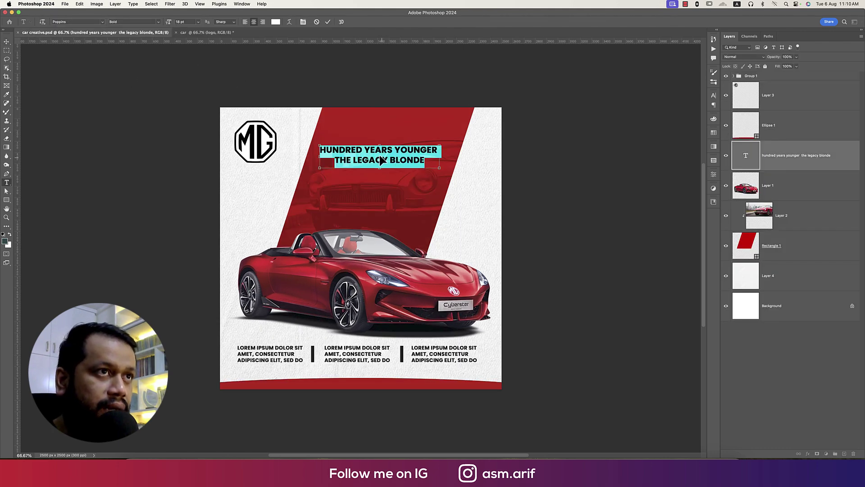
{"action": "key", "text": "Escape"}
{"action": "key", "text": "v"}
{"action": "left_click", "coordinate": [208, 32]}
{"action": "key", "text": "t"}
{"action": "left_click", "coordinate": [339, 155]}
{"action": "key", "text": "cmd+v"}
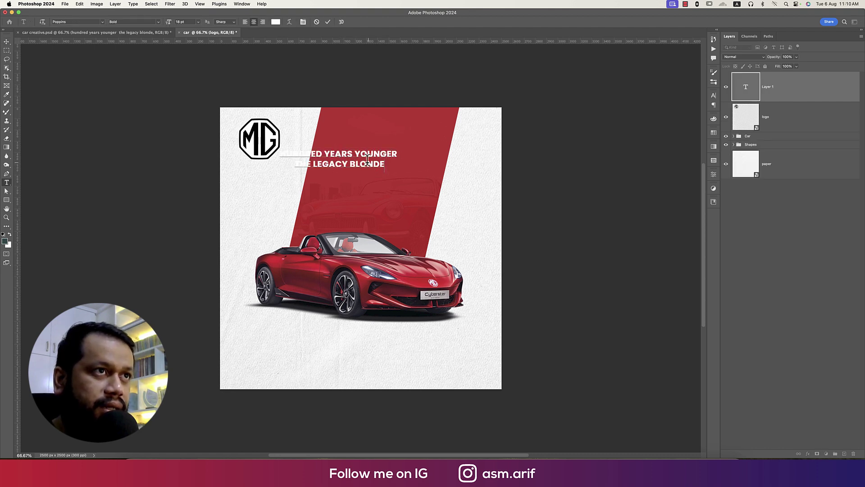
{"action": "left_click", "coordinate": [7, 44]}
{"action": "left_click_drag", "start_coordinate": [332, 145], "coordinate": [370, 156]}
{"action": "left_click", "coordinate": [416, 145]}
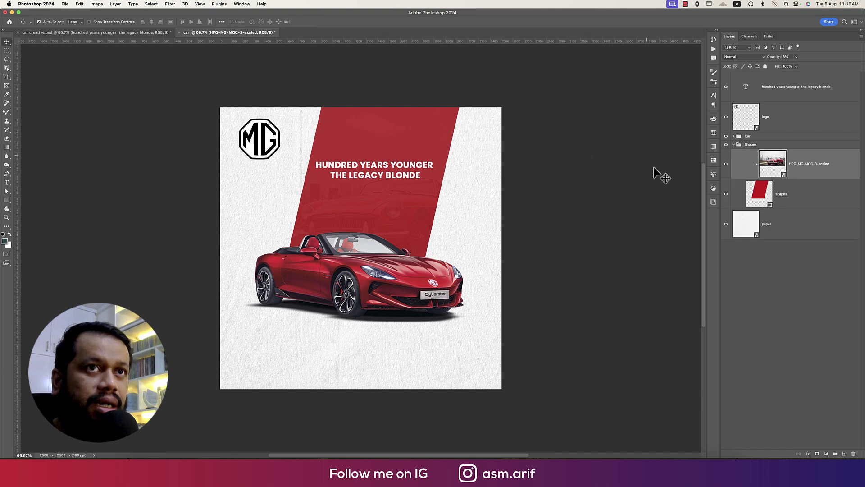
- Scale the red stripe to about 109% and nudge it up about 25 px
{"action": "left_click", "coordinate": [781, 195]}
{"action": "key", "text": "cmd+t"}
{"action": "left_click_drag", "start_coordinate": [469, 181], "coordinate": [478, 178]}
{"action": "left_click_drag", "start_coordinate": [401, 220], "coordinate": [402, 218]}
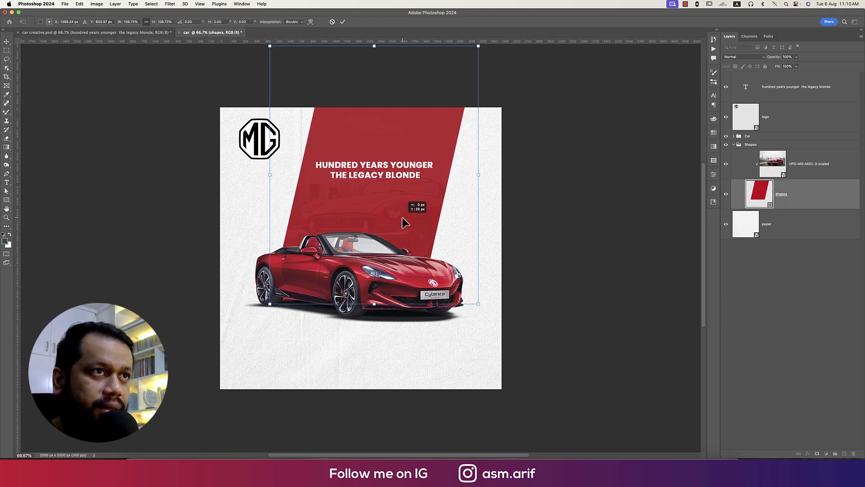
{"action": "key", "text": "Return"}
- Raise the classic MG photo layer's opacity to about 21%
{"action": "left_click", "coordinate": [561, 207]}
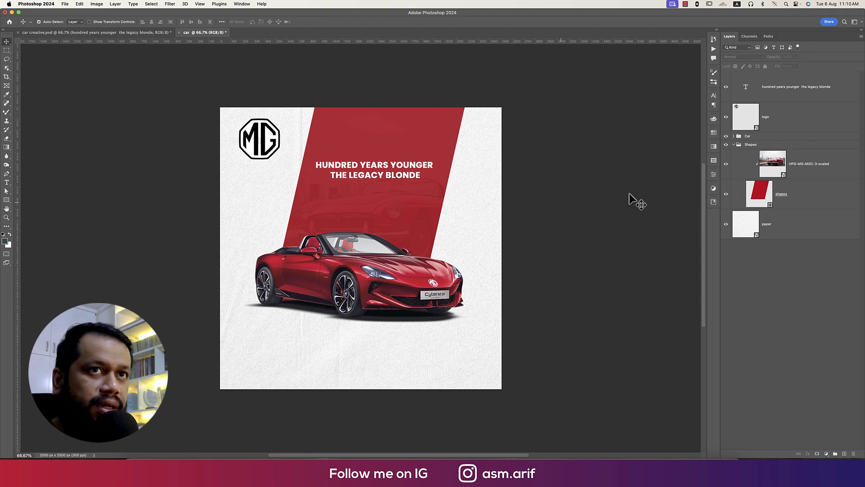
{"action": "left_click", "coordinate": [794, 193]}
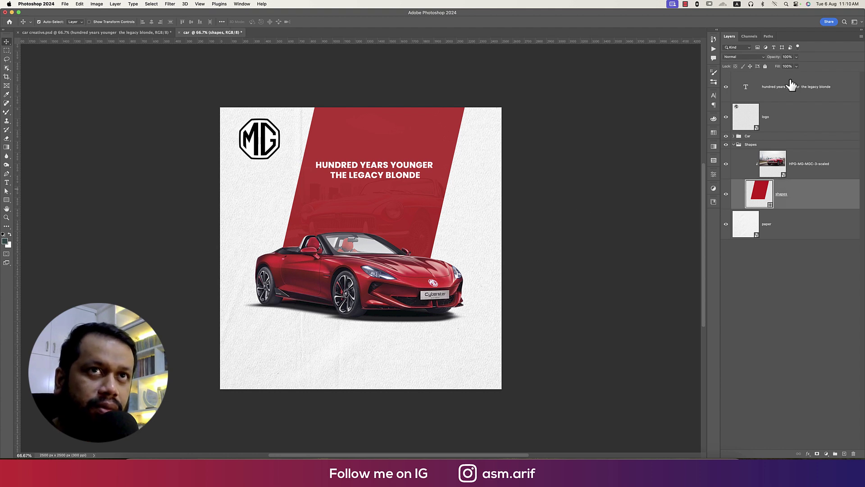
{"action": "left_click", "coordinate": [781, 57]}
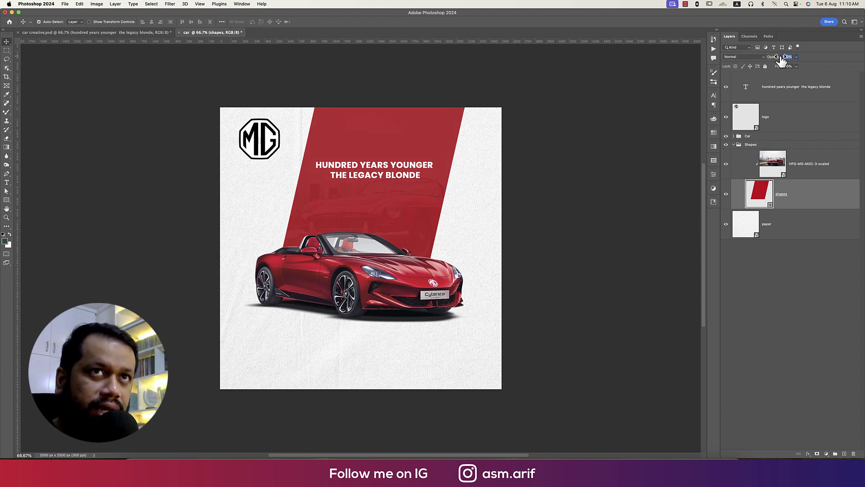
{"action": "left_click", "coordinate": [795, 163]}
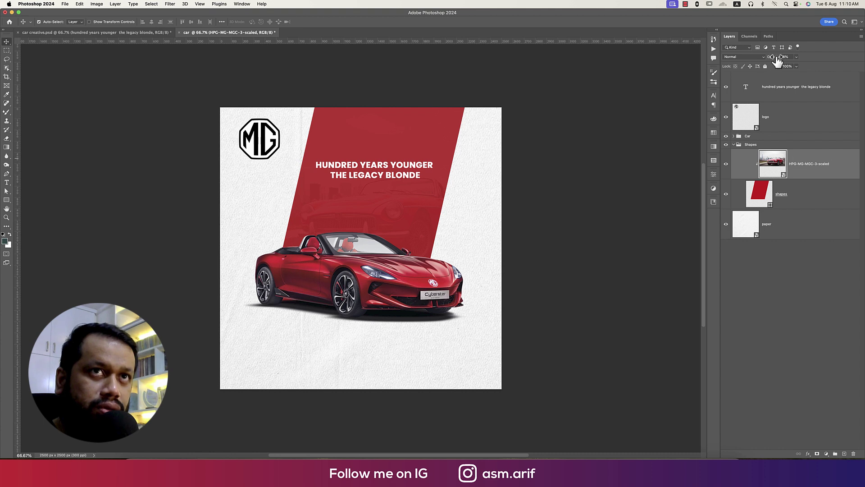
{"action": "left_click_drag", "start_coordinate": [778, 59], "coordinate": [782, 59]}
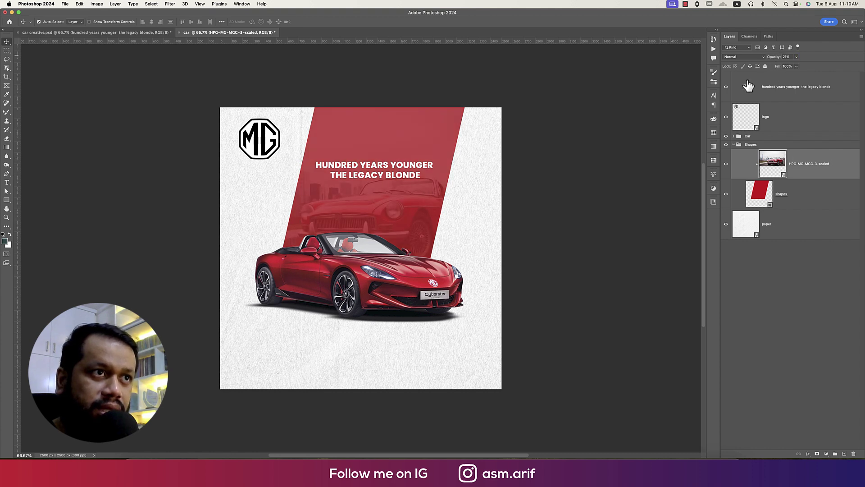
{"action": "left_click", "coordinate": [622, 279]}
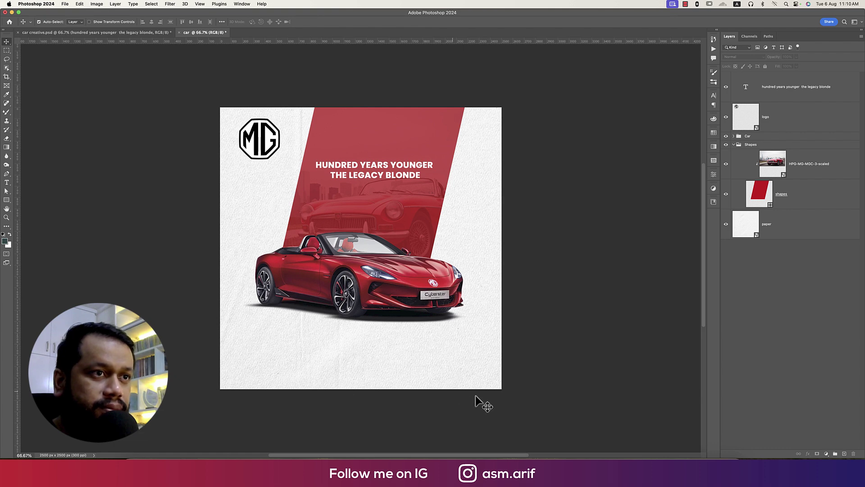
{"action": "left_click", "coordinate": [134, 34]}
{"action": "left_click", "coordinate": [195, 34]}
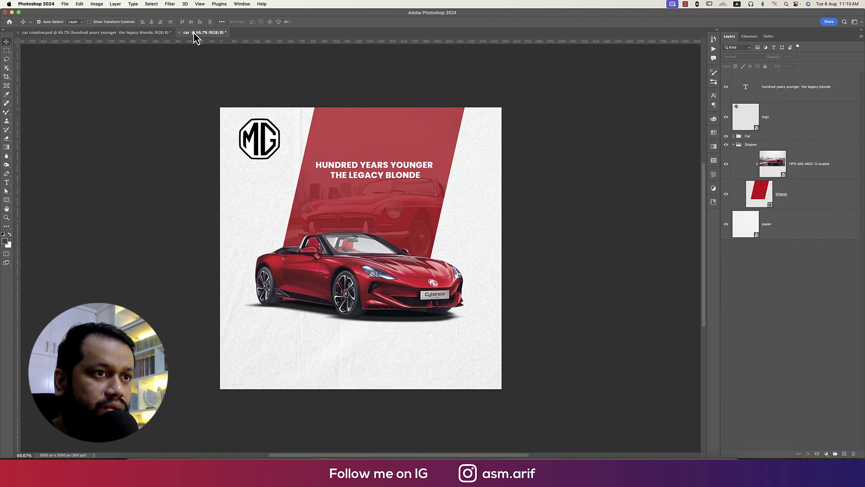
- Draw a wide red-filled ellipse and position it as a curve along the poster's bottom edge
{"action": "scroll", "coordinate": [116, 209], "scroll_direction": "down", "scroll_amount": 3}
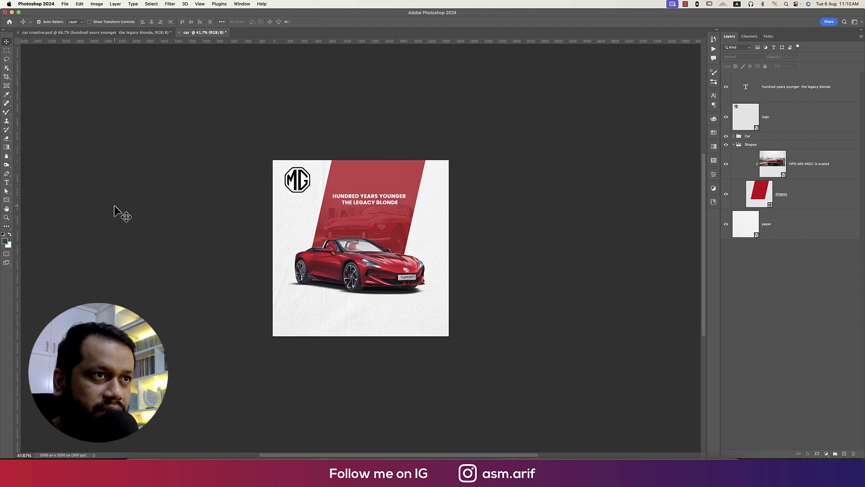
{"action": "scroll", "coordinate": [113, 208], "scroll_direction": "down", "scroll_amount": 3}
{"action": "left_click", "coordinate": [8, 202]}
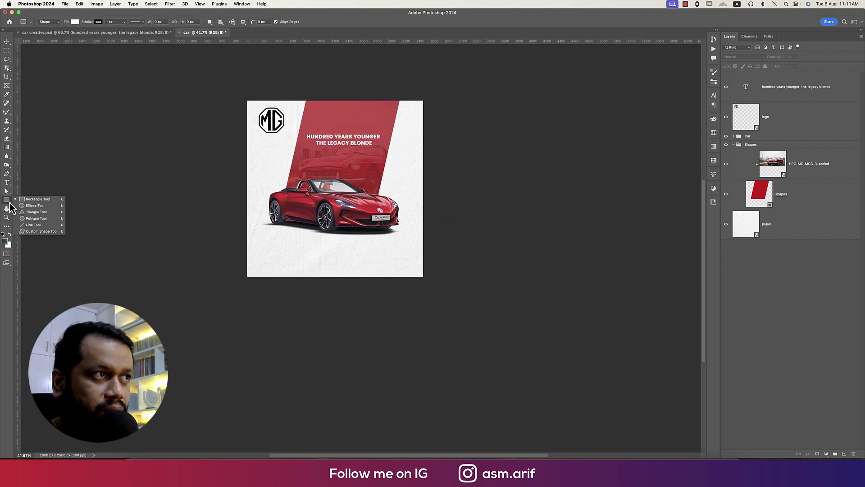
{"action": "left_click", "coordinate": [35, 205]}
{"action": "left_click_drag", "start_coordinate": [175, 264], "coordinate": [505, 337]}
{"action": "left_click", "coordinate": [635, 251]}
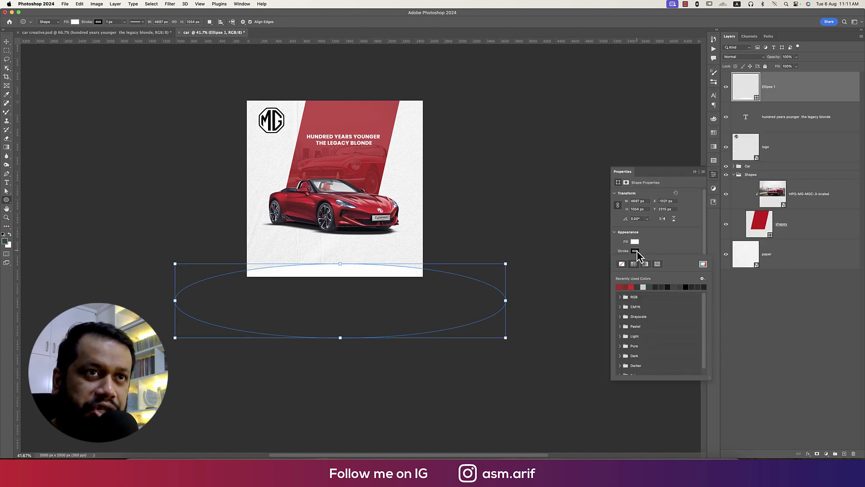
{"action": "left_click", "coordinate": [635, 251]}
{"action": "left_click", "coordinate": [634, 242]}
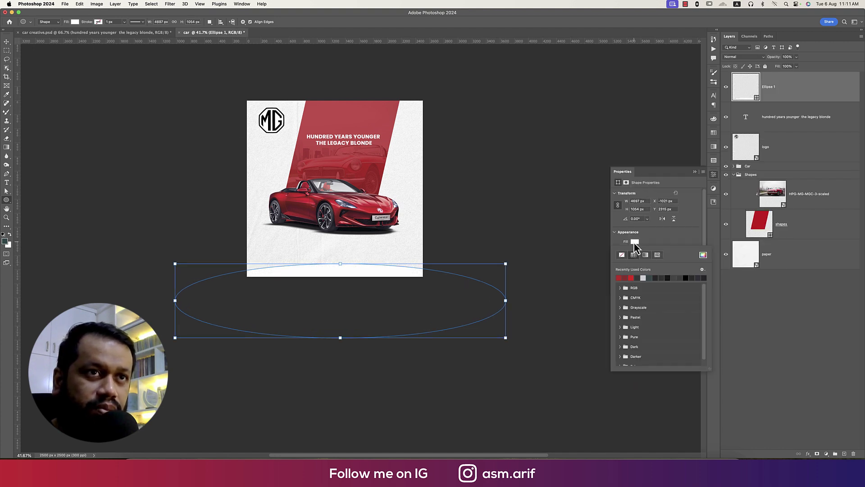
{"action": "left_click", "coordinate": [625, 278]}
{"action": "left_click", "coordinate": [694, 172]}
{"action": "key", "text": "v"}
{"action": "left_click_drag", "start_coordinate": [369, 264], "coordinate": [369, 277]}
{"action": "left_click", "coordinate": [388, 332]}
- Lower the classic MG photo layer's opacity to 17%
{"action": "scroll", "coordinate": [348, 278], "scroll_direction": "up", "scroll_amount": 5}
{"action": "scroll", "coordinate": [356, 266], "scroll_direction": "up", "scroll_amount": 2}
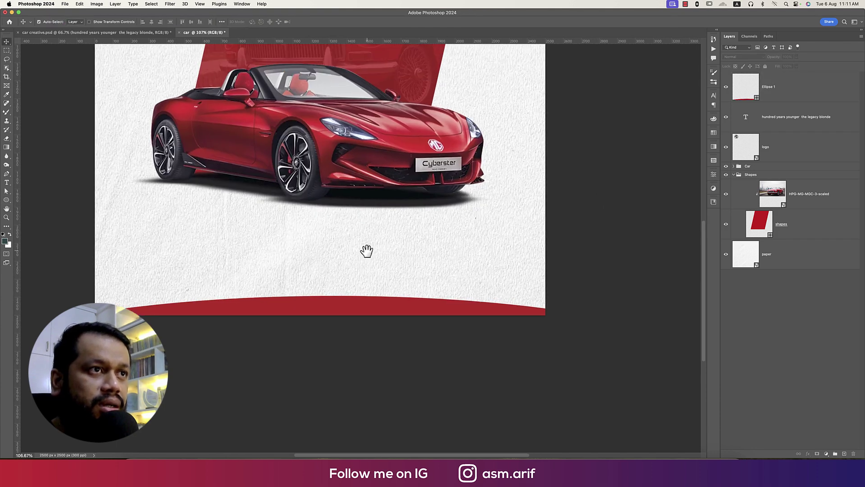
{"action": "key", "text": "super+0"}
{"action": "left_click", "coordinate": [365, 100]}
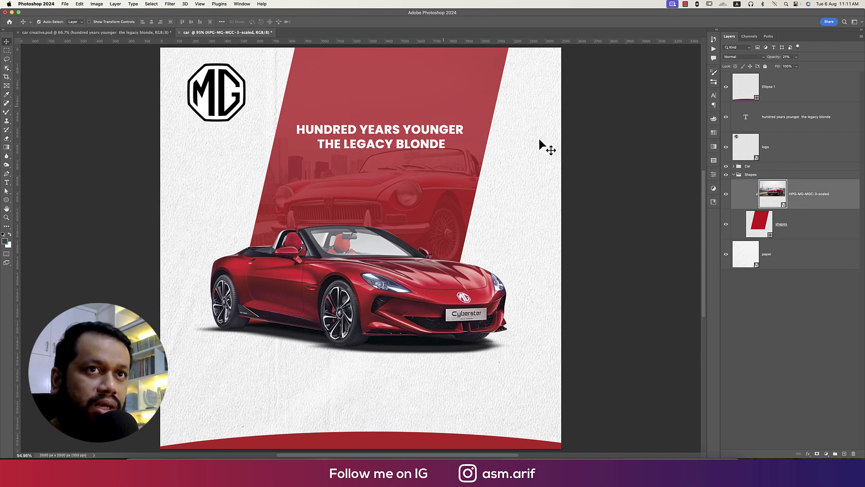
{"action": "left_click_drag", "start_coordinate": [779, 63], "coordinate": [762, 63]}
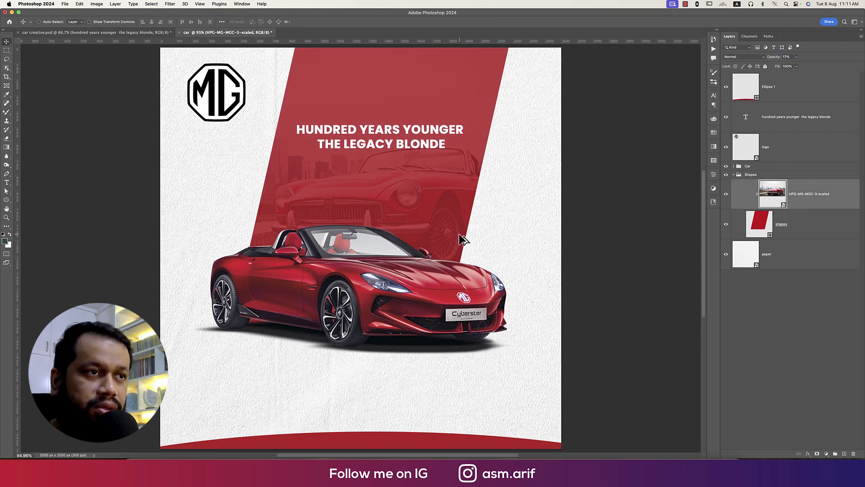
{"action": "scroll", "coordinate": [460, 237], "scroll_direction": "down", "scroll_amount": 3}
- In car creative.psd, select the three Lorem ipsum text columns and their divider bars
{"action": "left_click", "coordinate": [118, 32]}
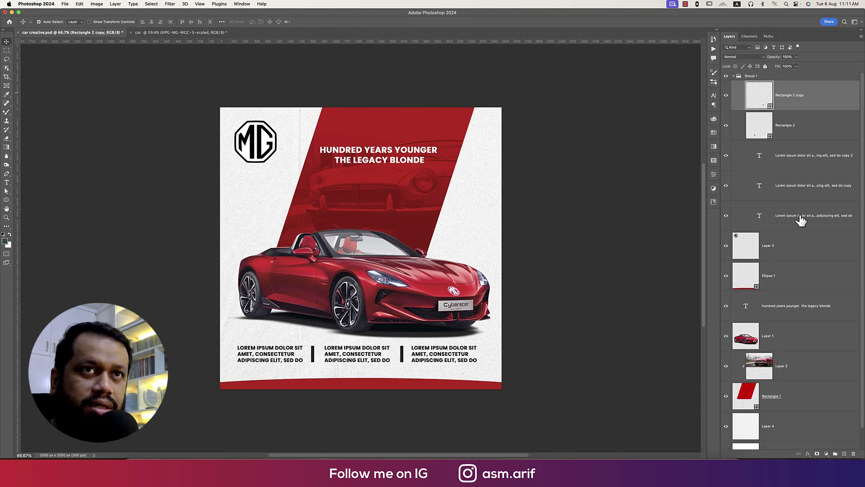
{"action": "left_click", "coordinate": [800, 215], "text": "shift"}
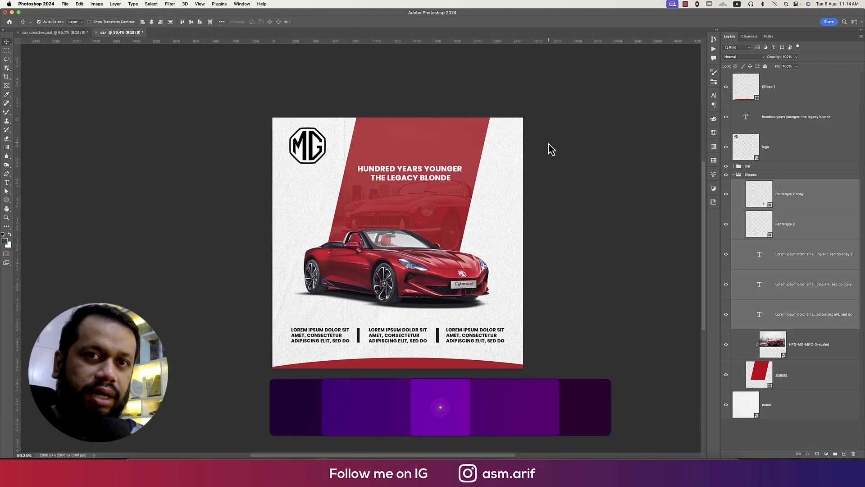